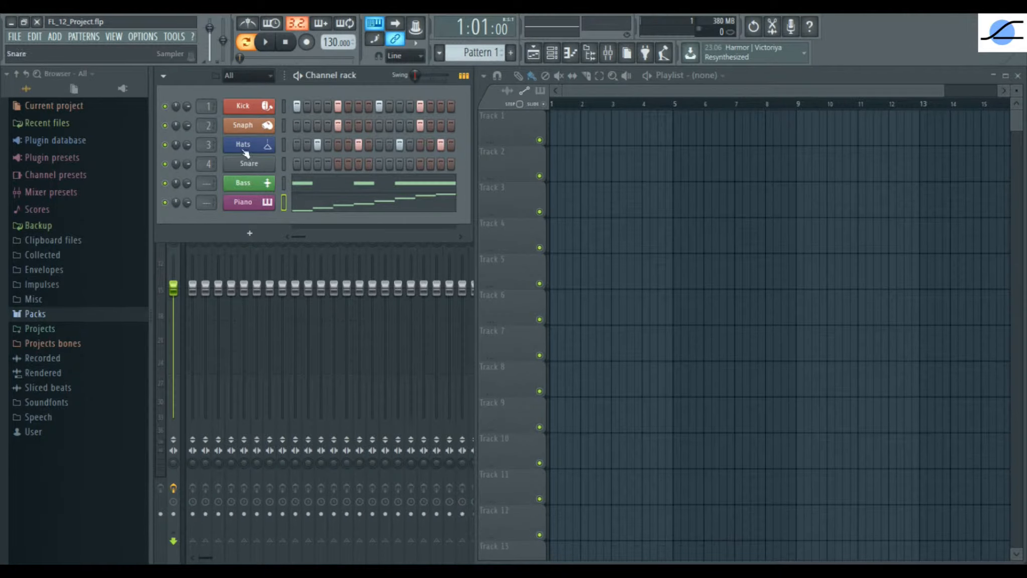
- Play the Pattern 1 loop to hear its overall loudness, and stop playback
{"action": "left_click", "coordinate": [265, 42]}
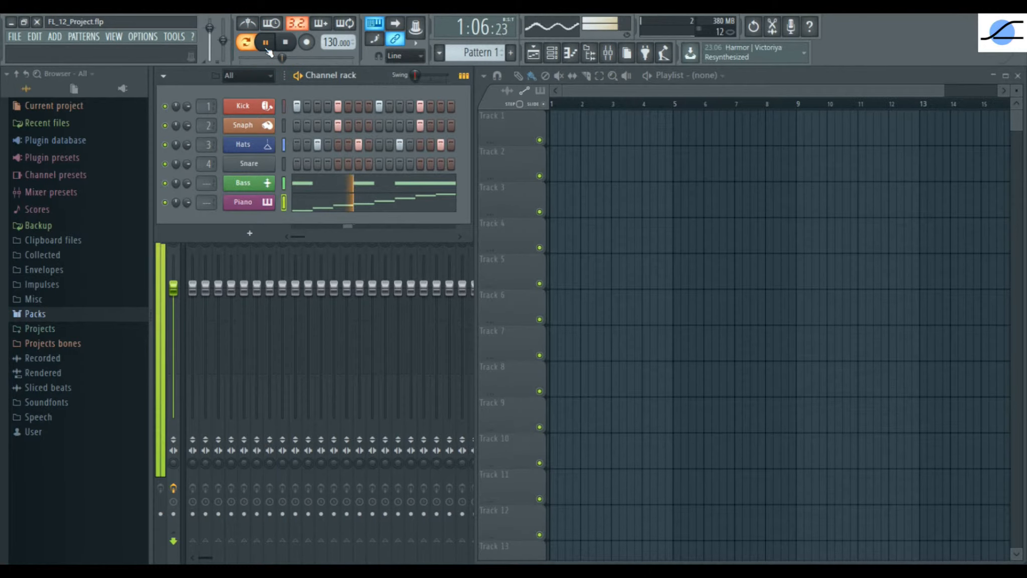
{"action": "left_click", "coordinate": [266, 47]}
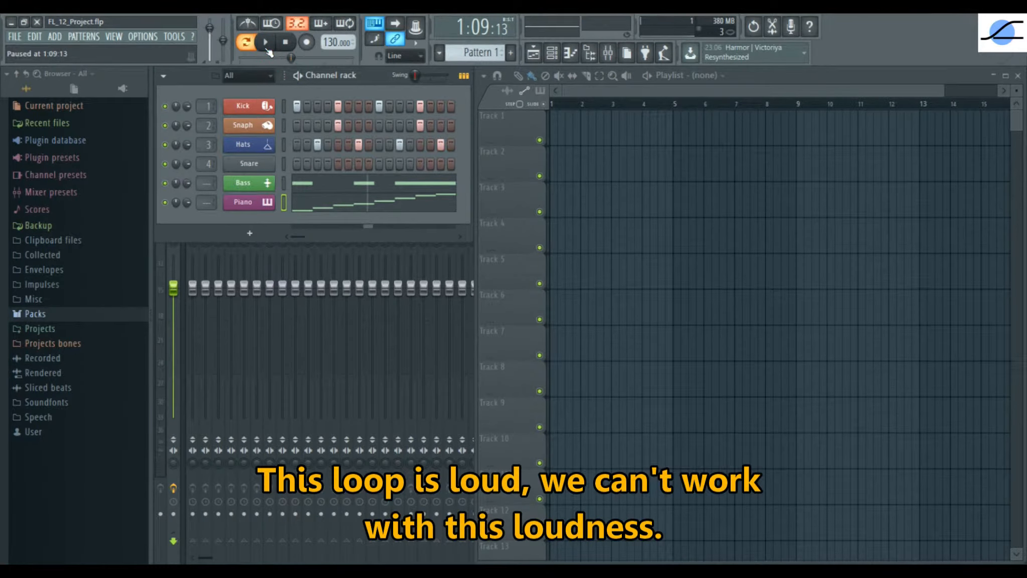
{"action": "left_click", "coordinate": [285, 44]}
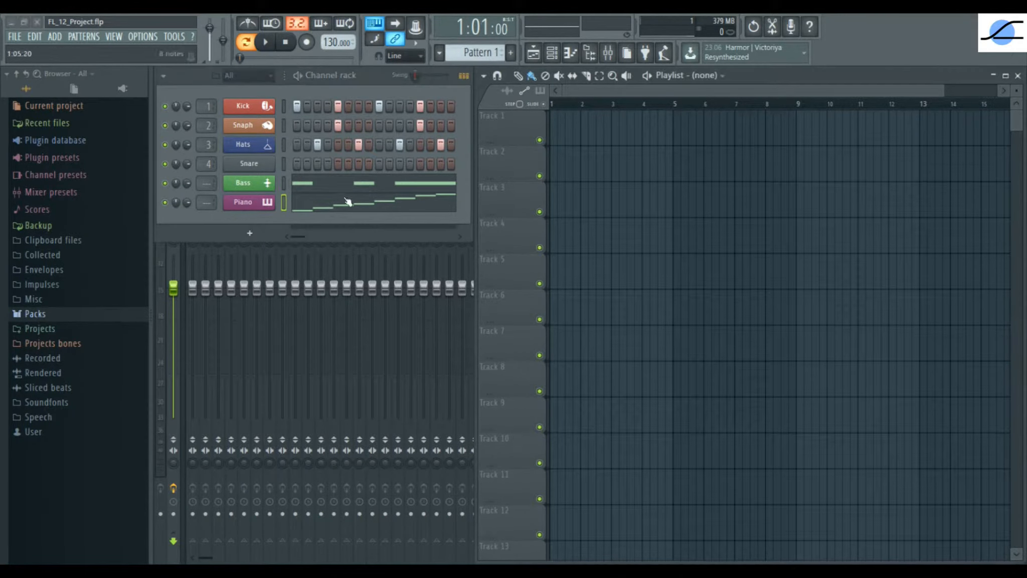
- Open the mixer and play the loop while examining the Master and Current track level meters, and pause playback
{"action": "left_click", "coordinate": [613, 58]}
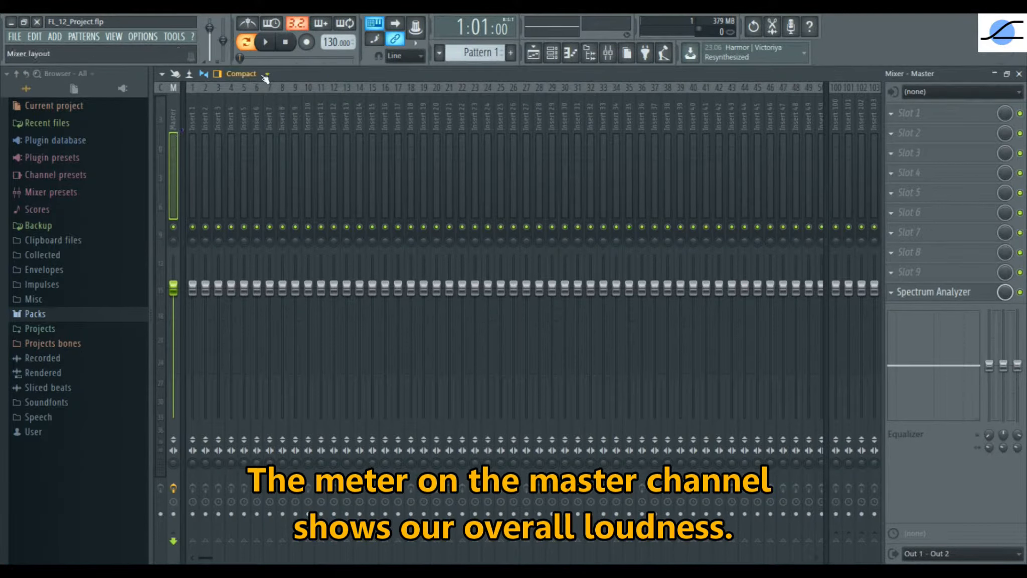
{"action": "key", "text": "space"}
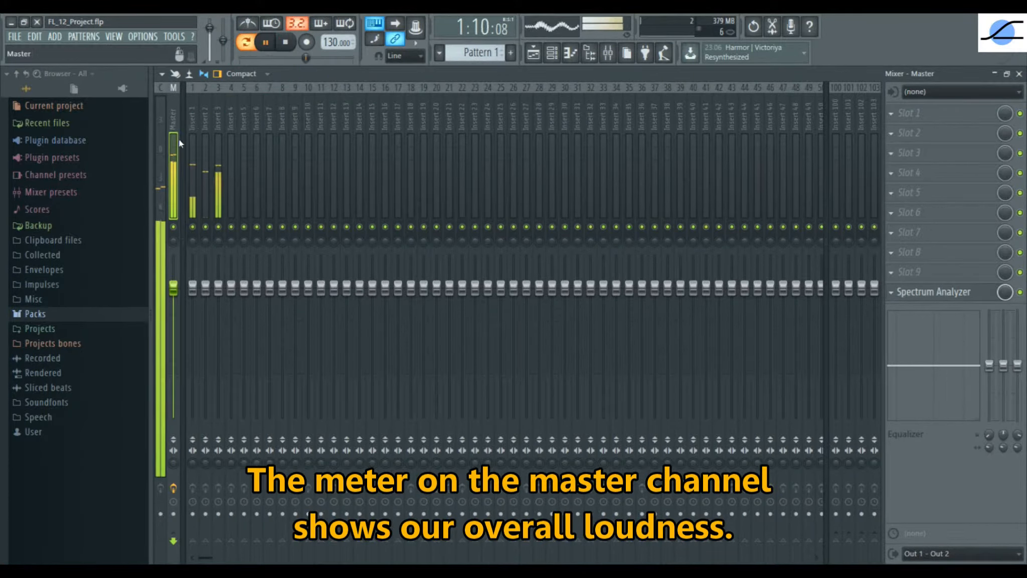
{"action": "left_click", "coordinate": [159, 162]}
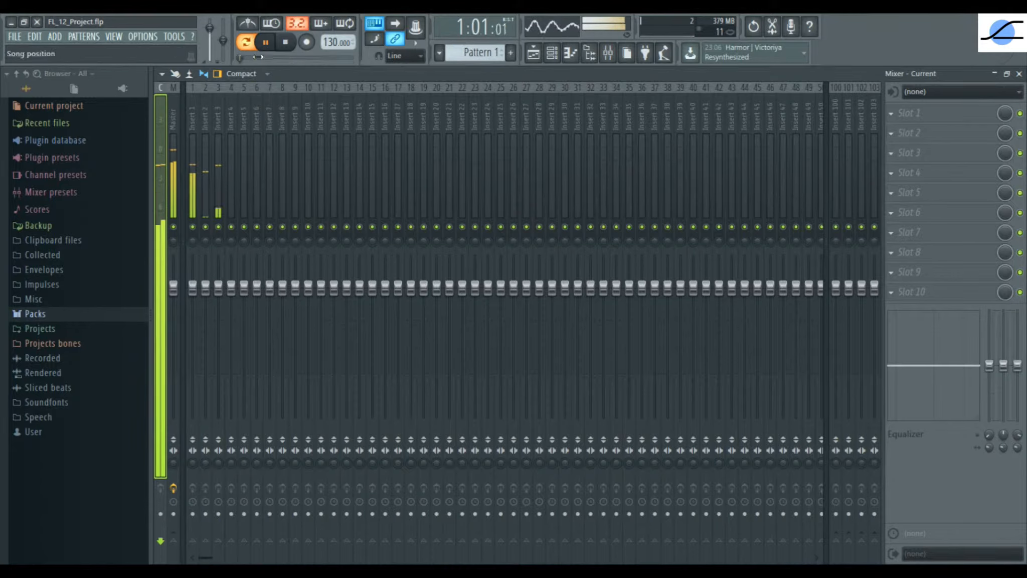
{"action": "left_click", "coordinate": [265, 42]}
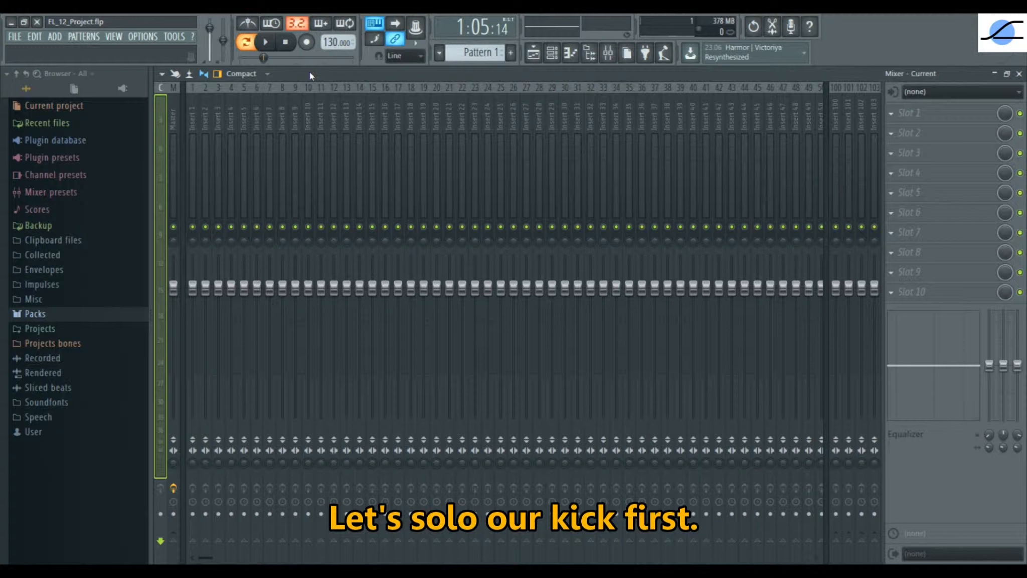
- Solo the Kick channel in the channel rack and play the loop to hear it in isolation
{"action": "left_click", "coordinate": [552, 53]}
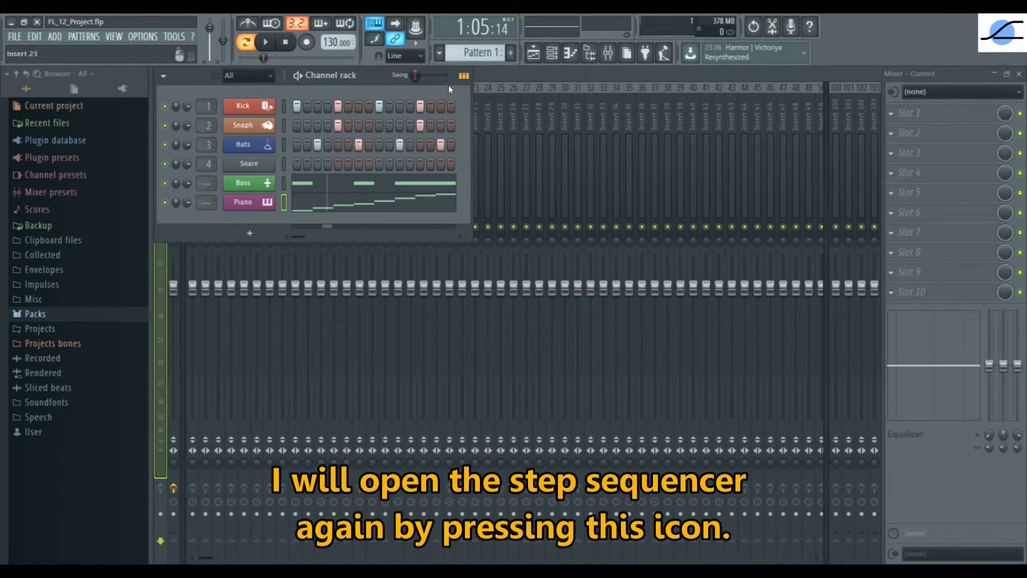
{"action": "right_click", "coordinate": [166, 107]}
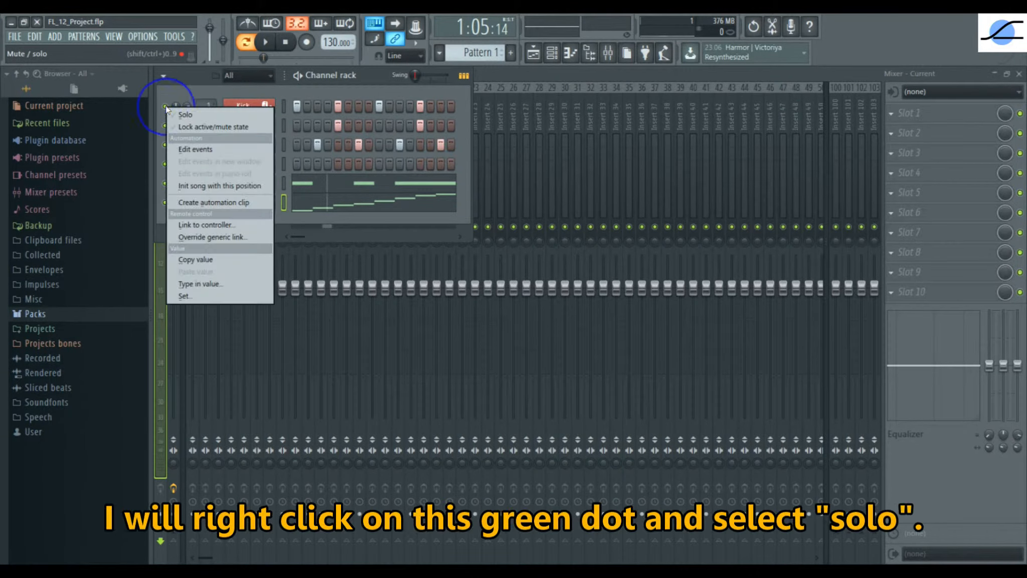
{"action": "left_click", "coordinate": [203, 117]}
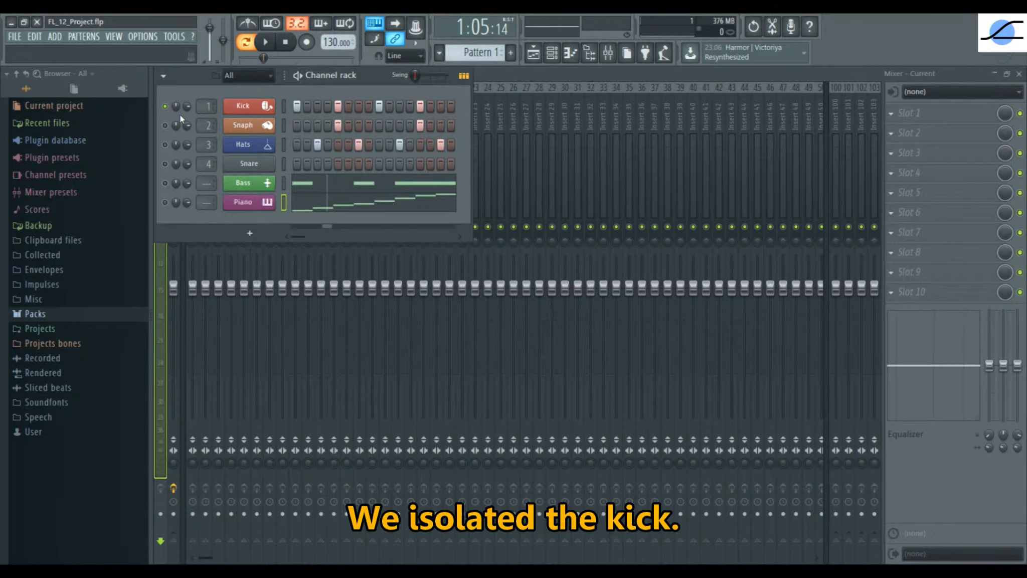
{"action": "left_click", "coordinate": [269, 45]}
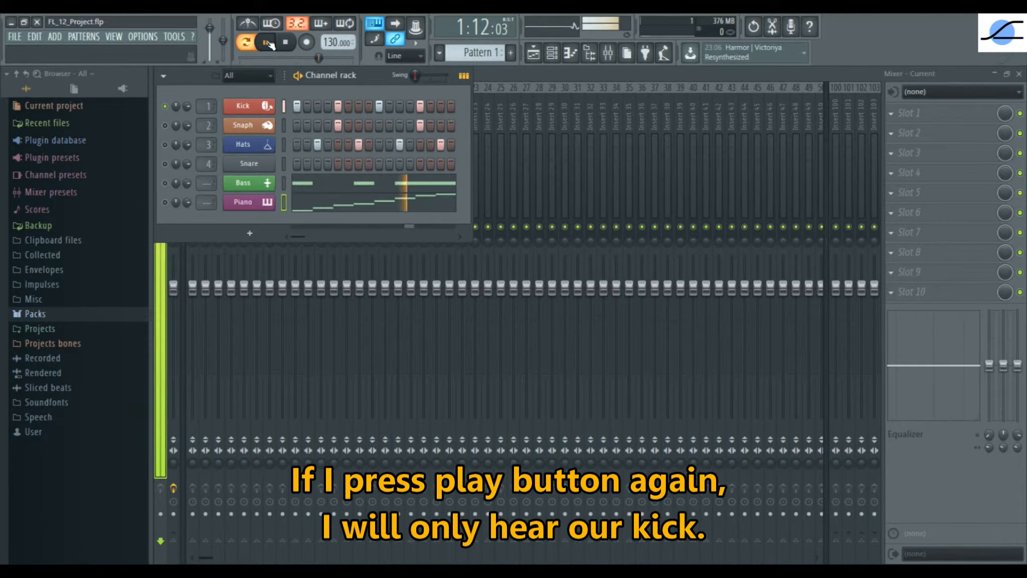
{"action": "left_click", "coordinate": [267, 43]}
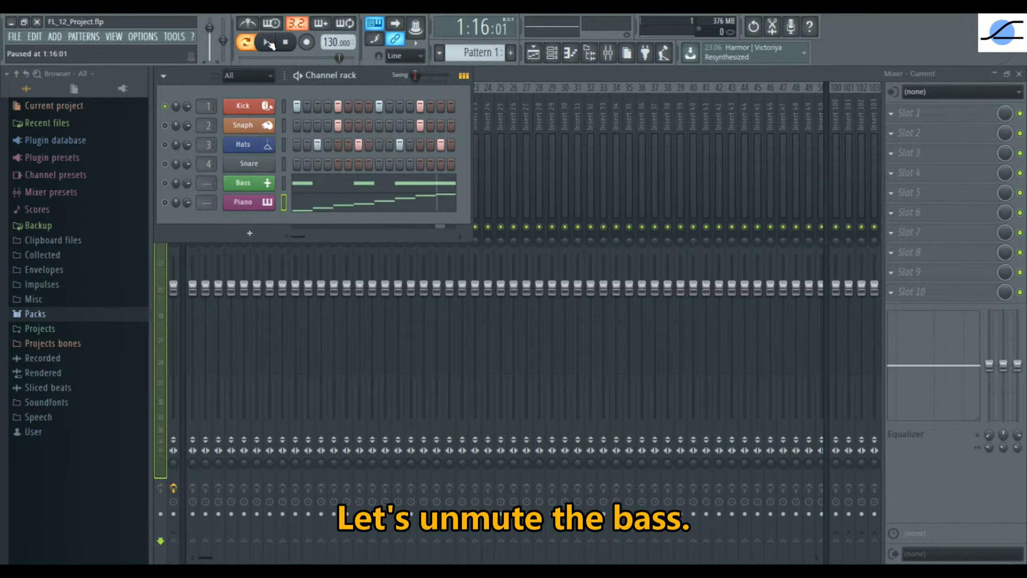
- Unmute the Bass channel and play the loop with only the Kick and Bass audible
{"action": "left_click", "coordinate": [165, 183]}
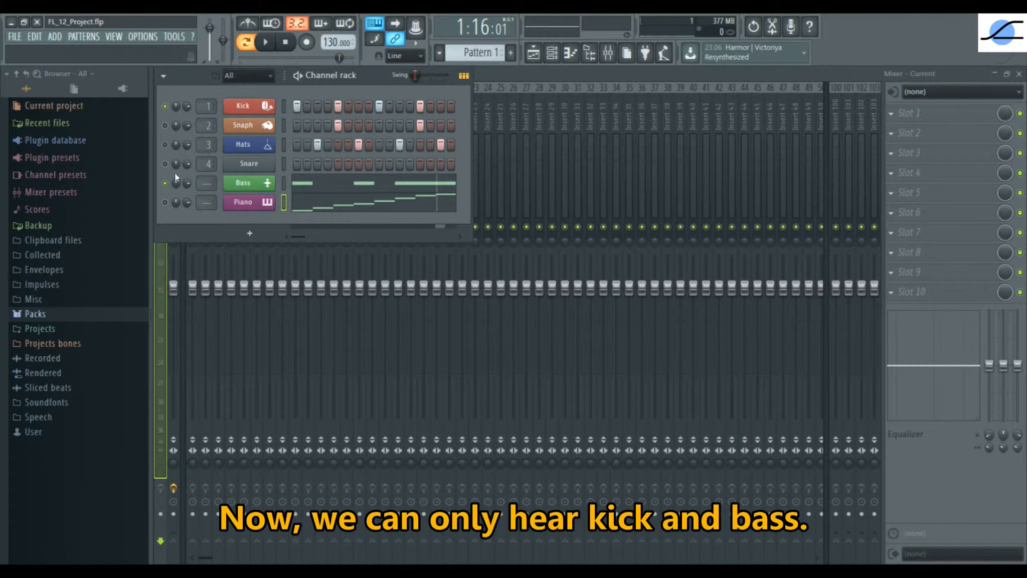
{"action": "left_click", "coordinate": [266, 45]}
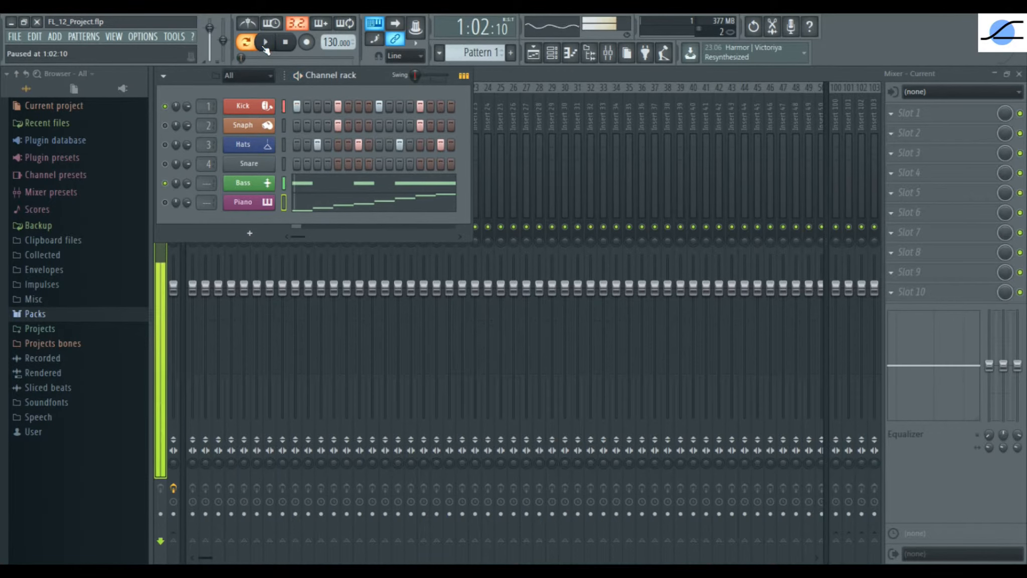
{"action": "left_click", "coordinate": [266, 46]}
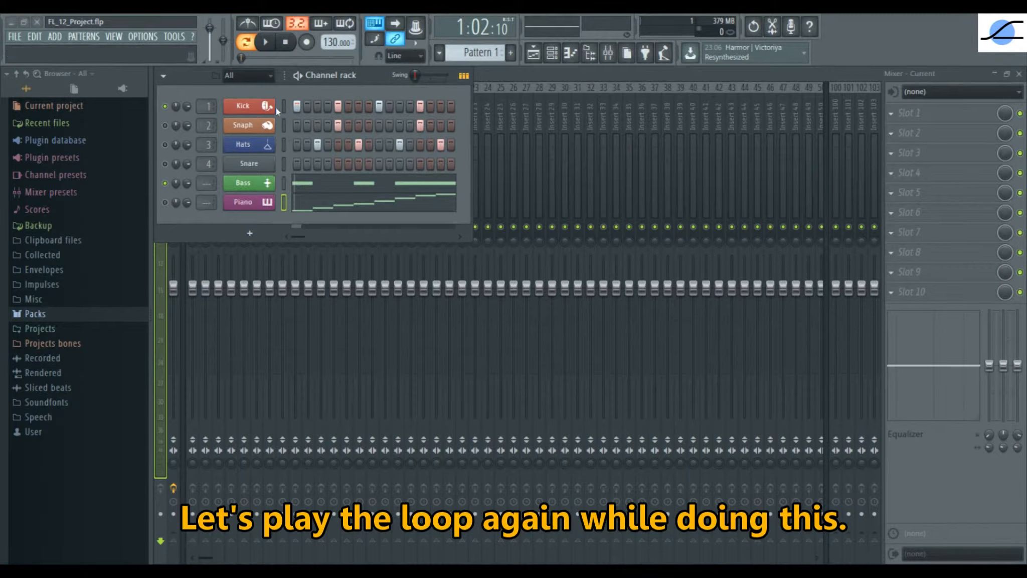
- Lower the Kick channel's volume to 52% (-12.0 dB) in the channel rack while the loop plays
{"action": "left_click", "coordinate": [267, 43]}
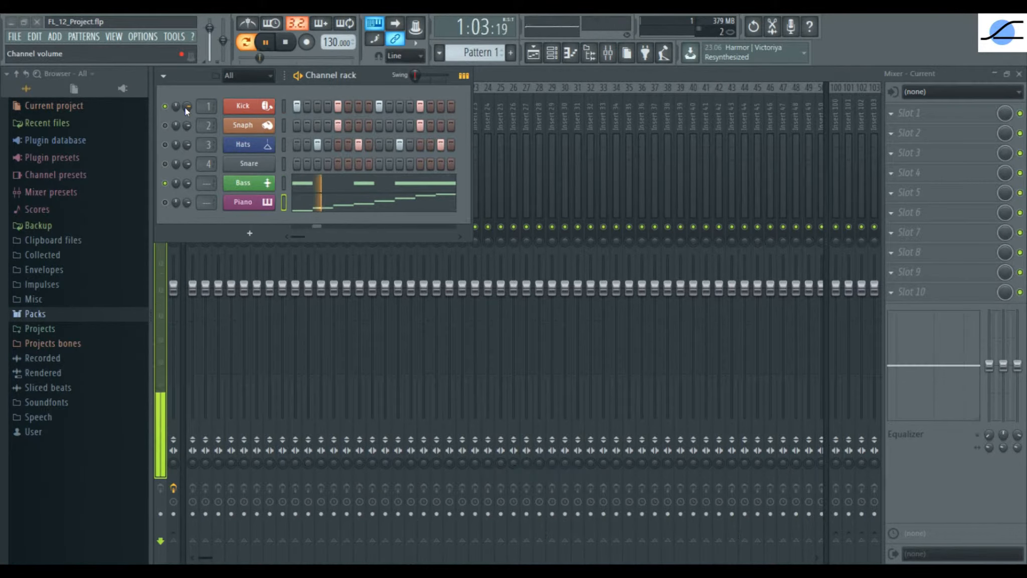
{"action": "left_click_drag", "start_coordinate": [186, 107], "coordinate": [186, 129]}
{"action": "left_click_drag", "start_coordinate": [185, 108], "coordinate": [185, 109]}
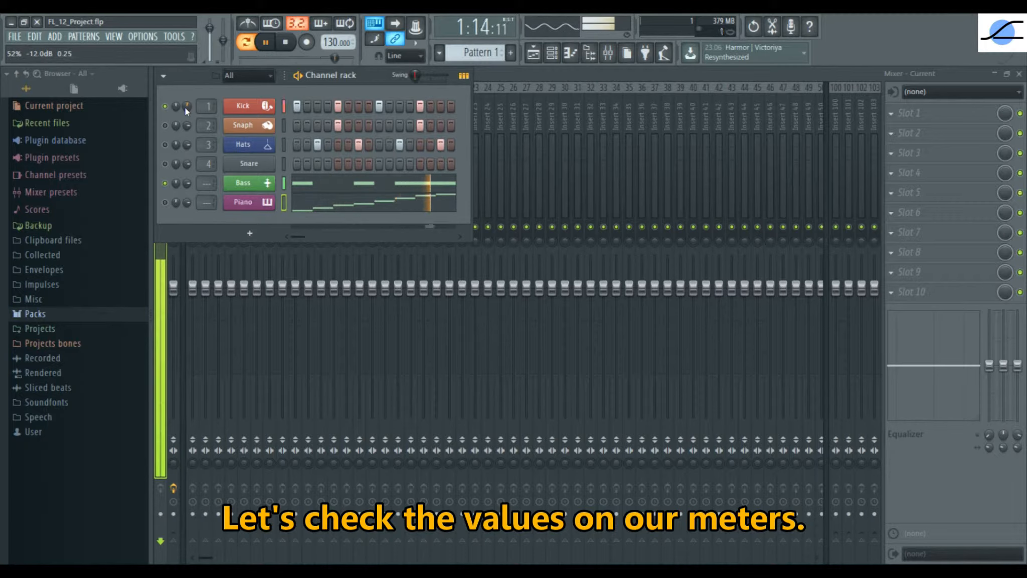
- Examine the mixer's level meters for Insert 1, the Master and the neighbouring insert tracks during playback, and pause the loop
{"action": "left_click", "coordinate": [589, 52]}
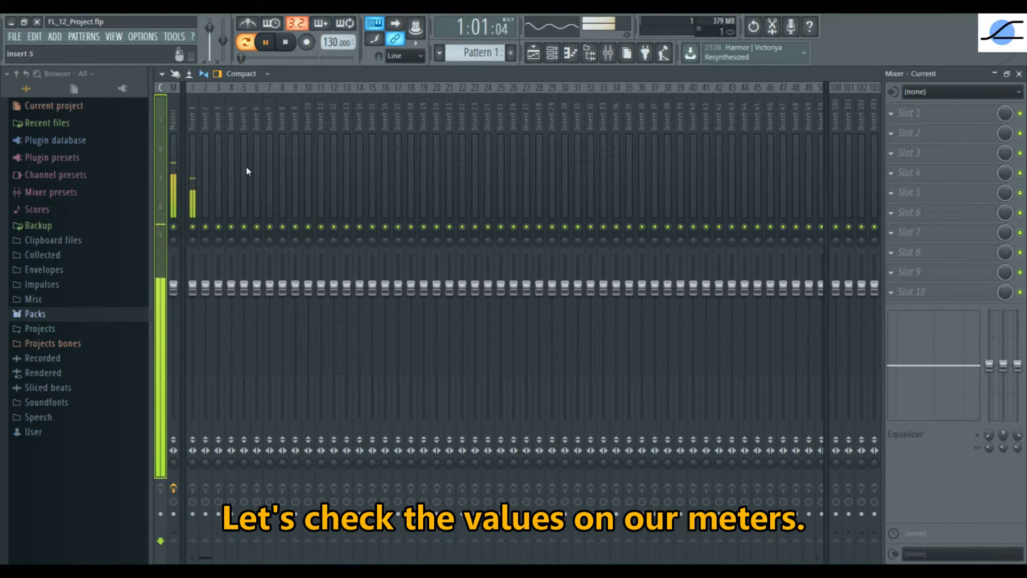
{"action": "left_click", "coordinate": [191, 182]}
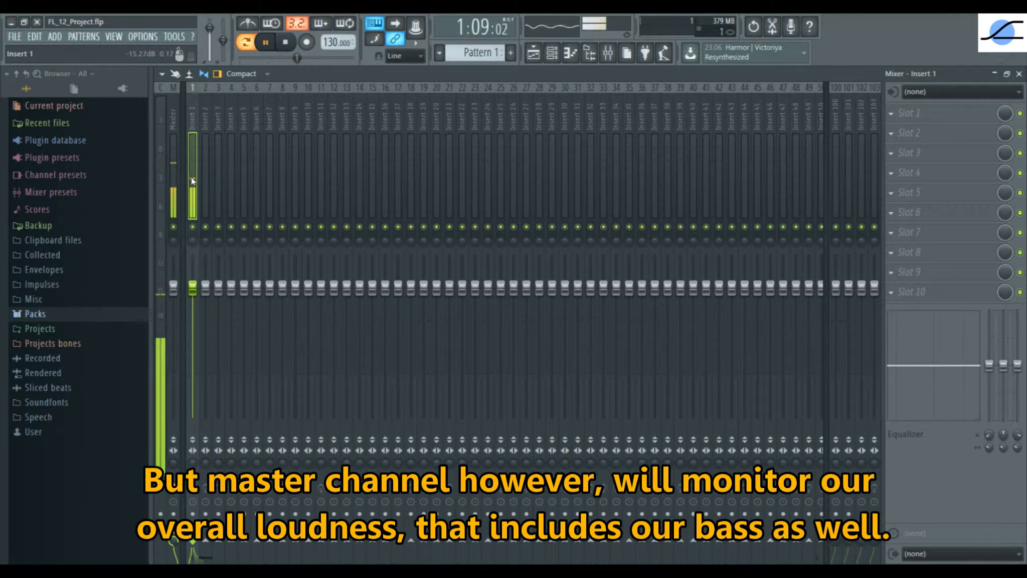
{"action": "left_click", "coordinate": [173, 178]}
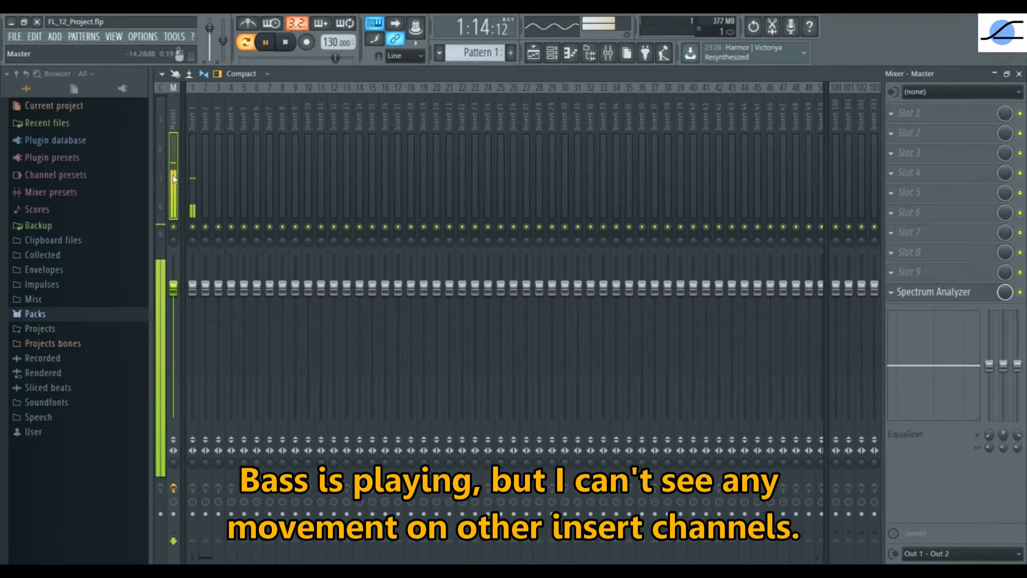
{"action": "left_click", "coordinate": [219, 183]}
{"action": "left_click", "coordinate": [229, 184]}
{"action": "left_click", "coordinate": [250, 186]}
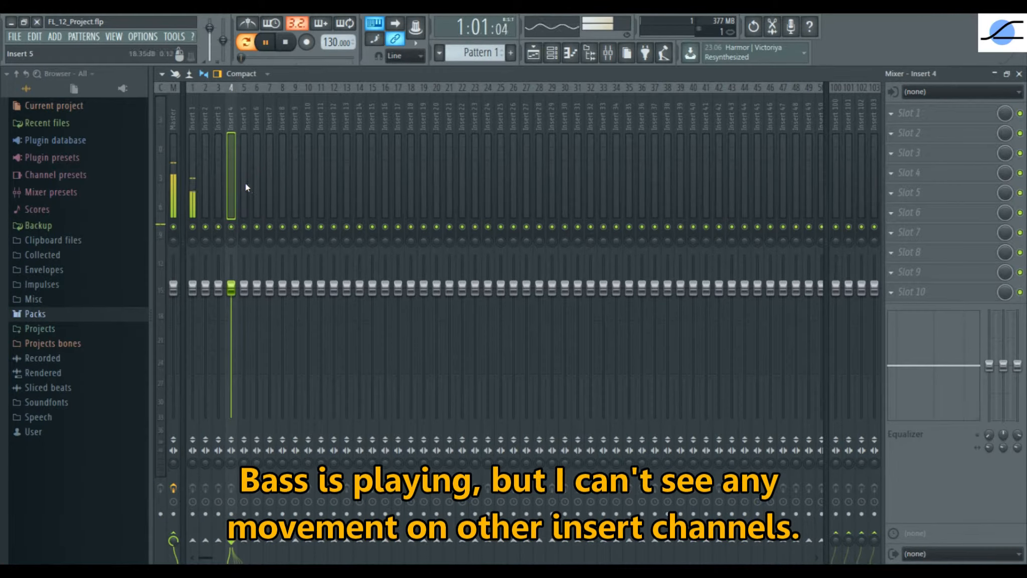
{"action": "left_click", "coordinate": [253, 184]}
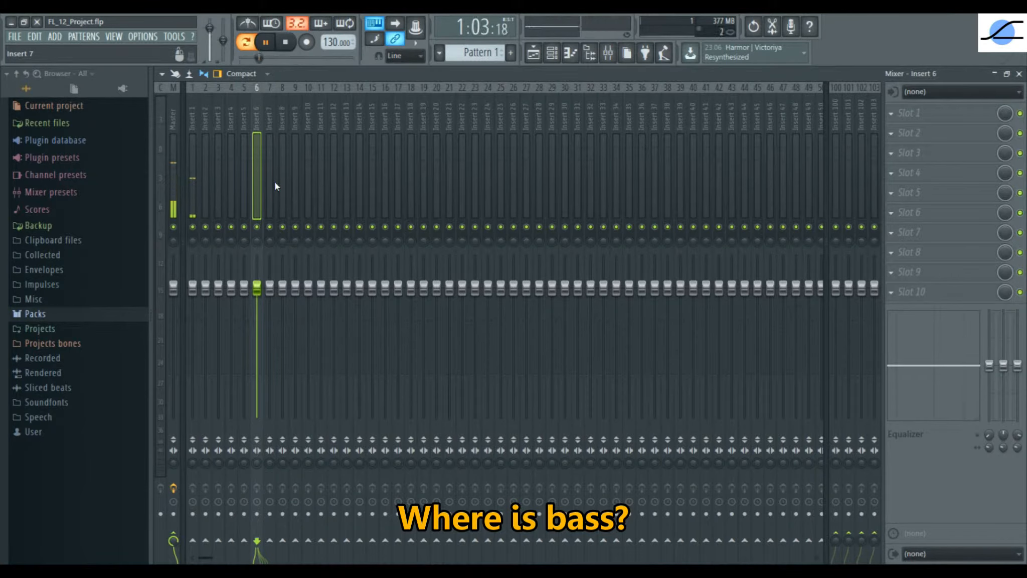
{"action": "left_click", "coordinate": [265, 42]}
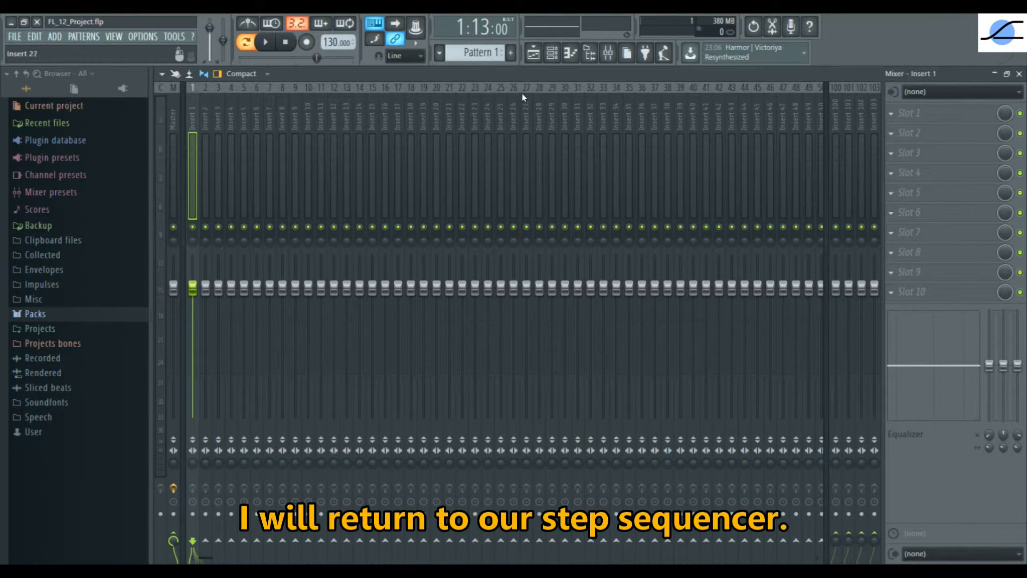
- Route the Bass channel to mixer track 5 and play the loop to check its signal on Insert 5
{"action": "left_click", "coordinate": [554, 53]}
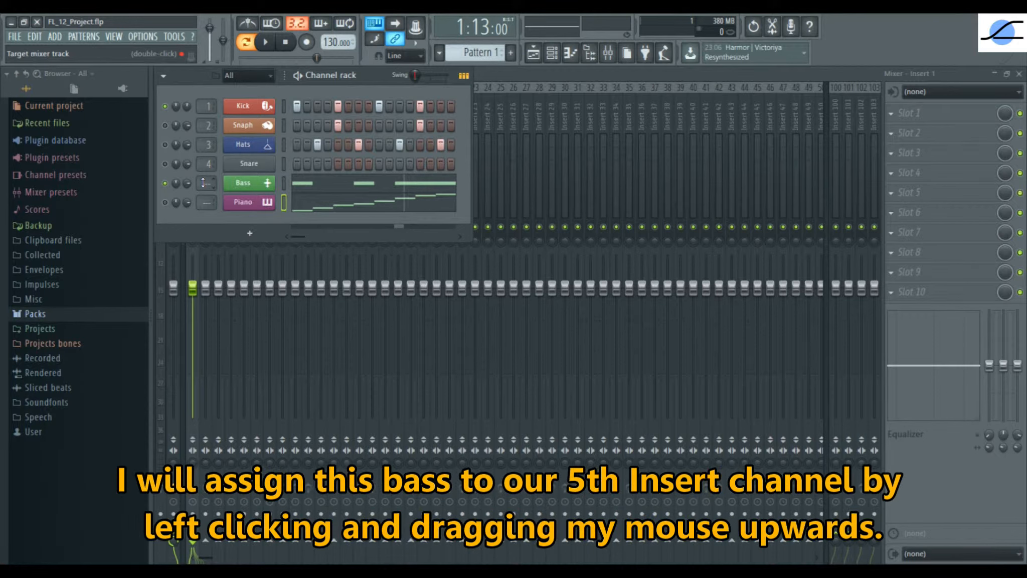
{"action": "left_click_drag", "start_coordinate": [203, 183], "coordinate": [203, 168]}
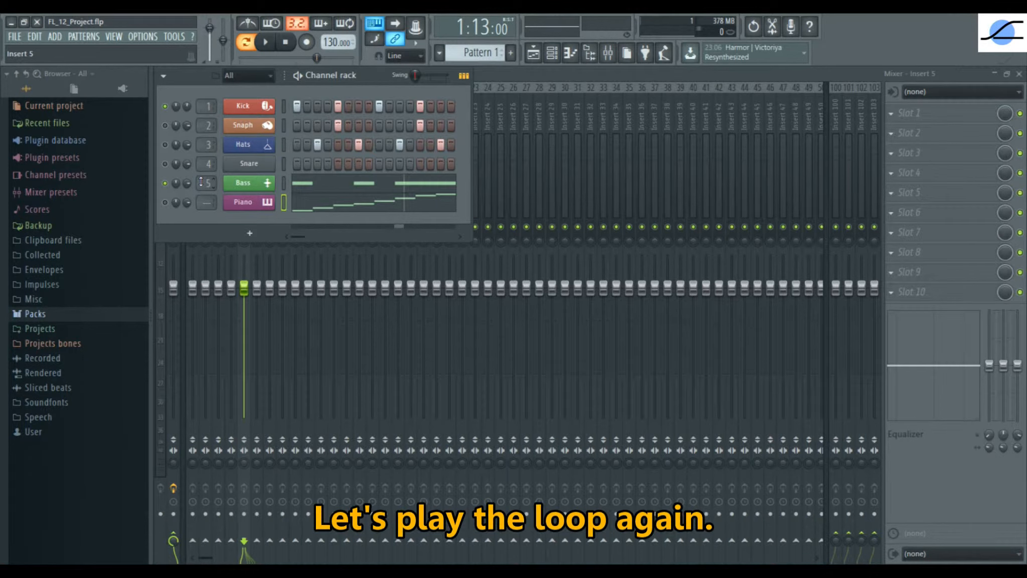
{"action": "left_click", "coordinate": [266, 43]}
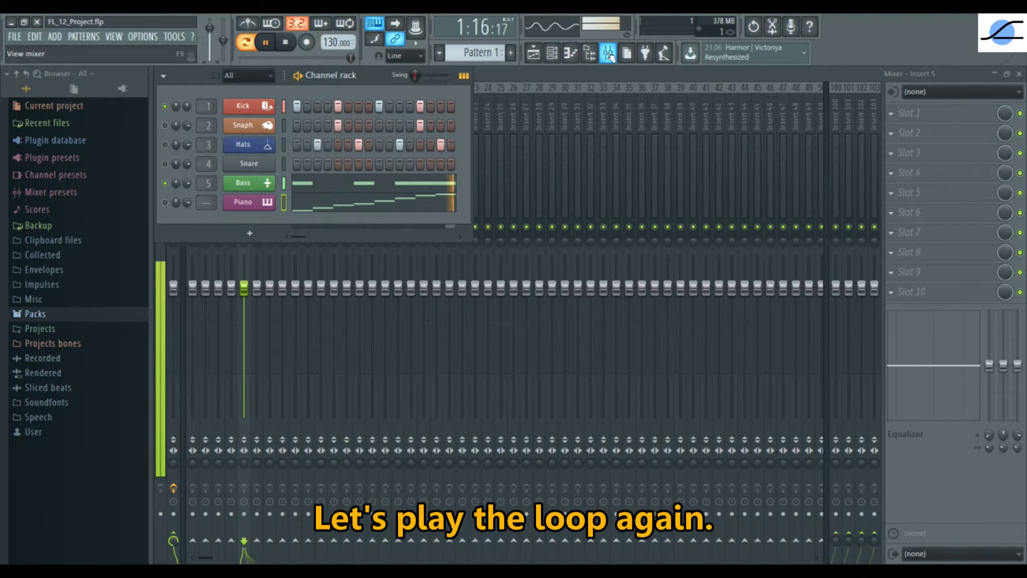
{"action": "left_click", "coordinate": [608, 53]}
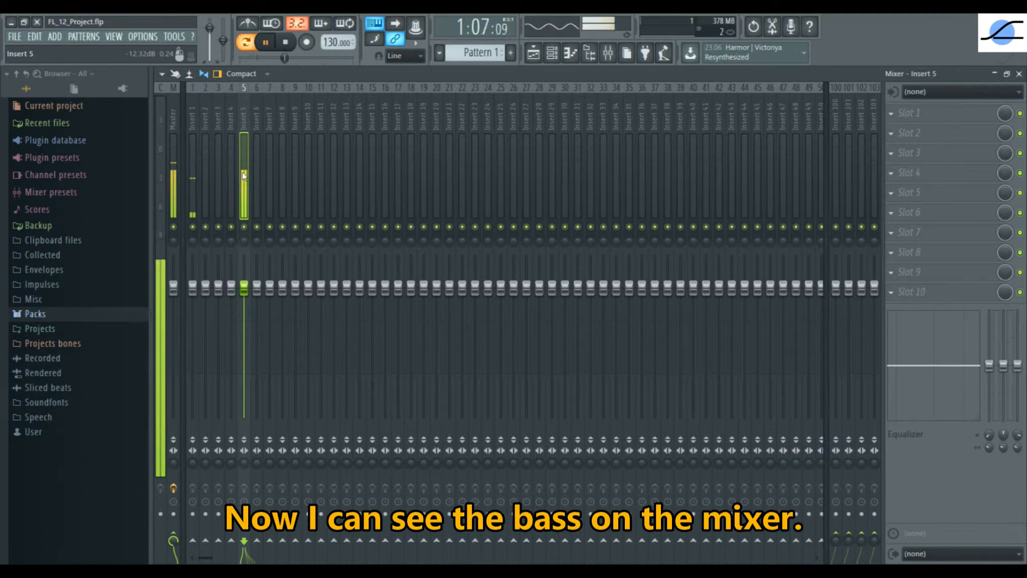
{"action": "left_click", "coordinate": [265, 42]}
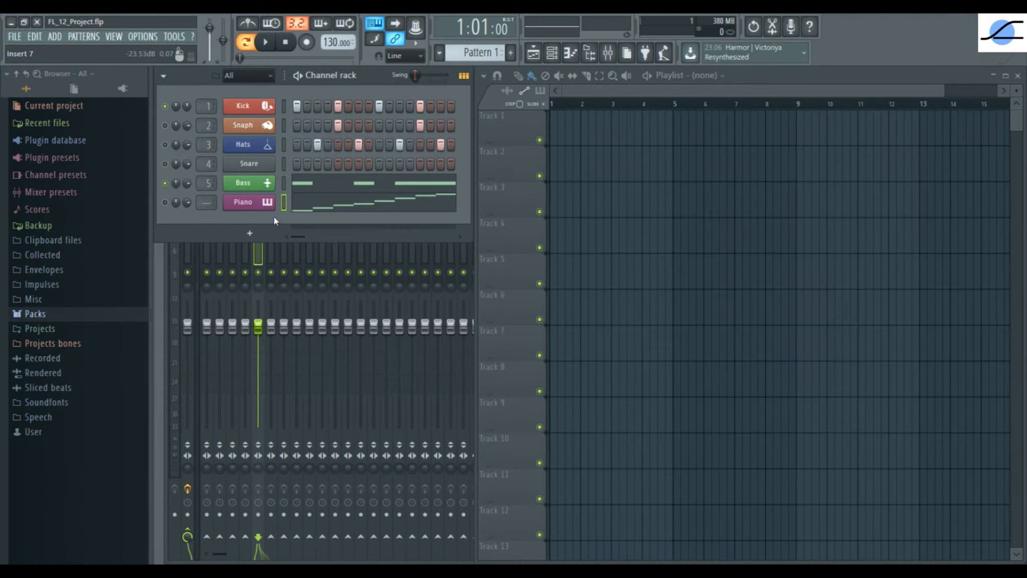
- Show the mixer, maximize its window and set its layout to Extra large
{"action": "left_click", "coordinate": [608, 55]}
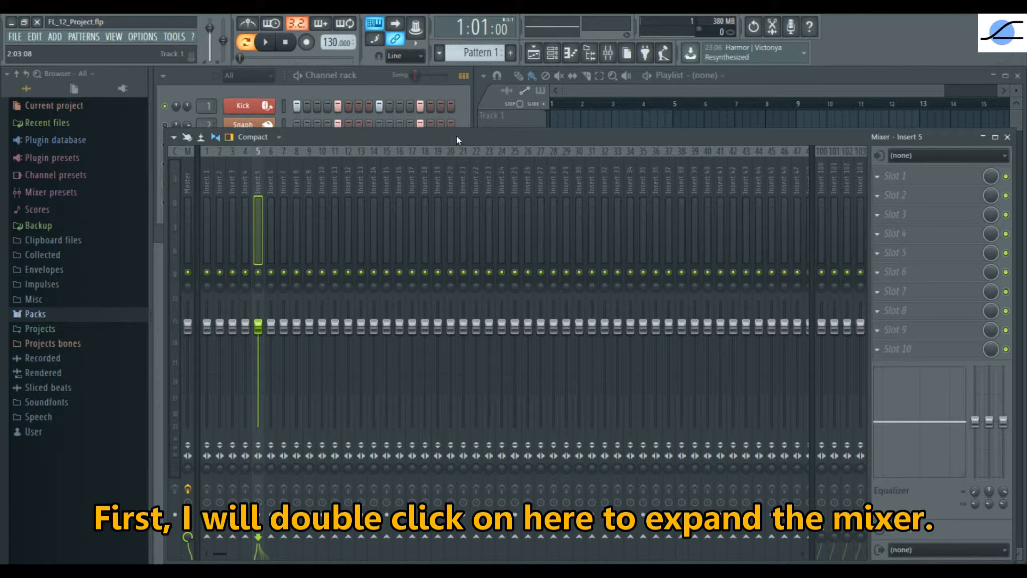
{"action": "double_click", "coordinate": [506, 138]}
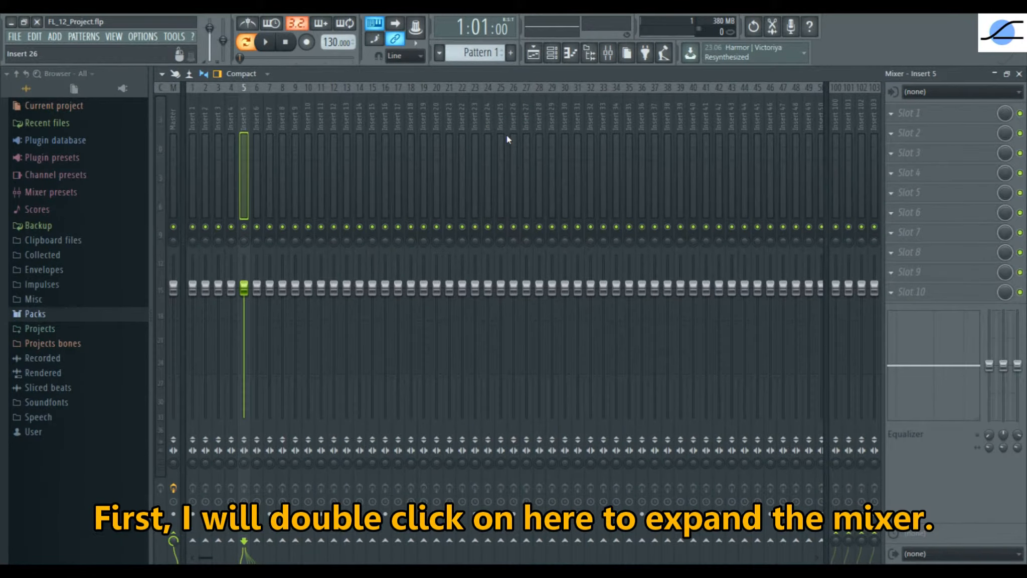
{"action": "left_click", "coordinate": [269, 74]}
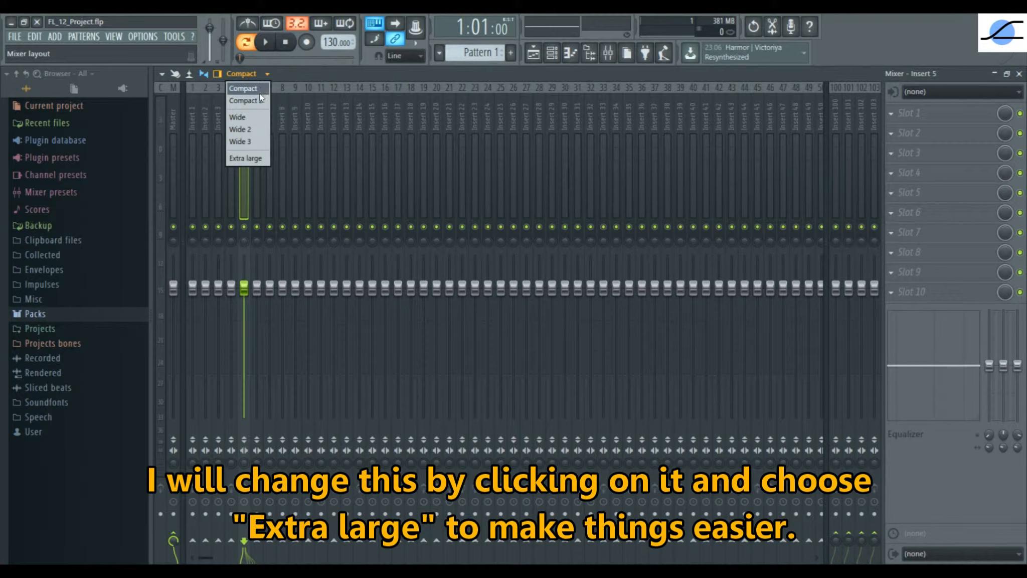
{"action": "left_click", "coordinate": [259, 159]}
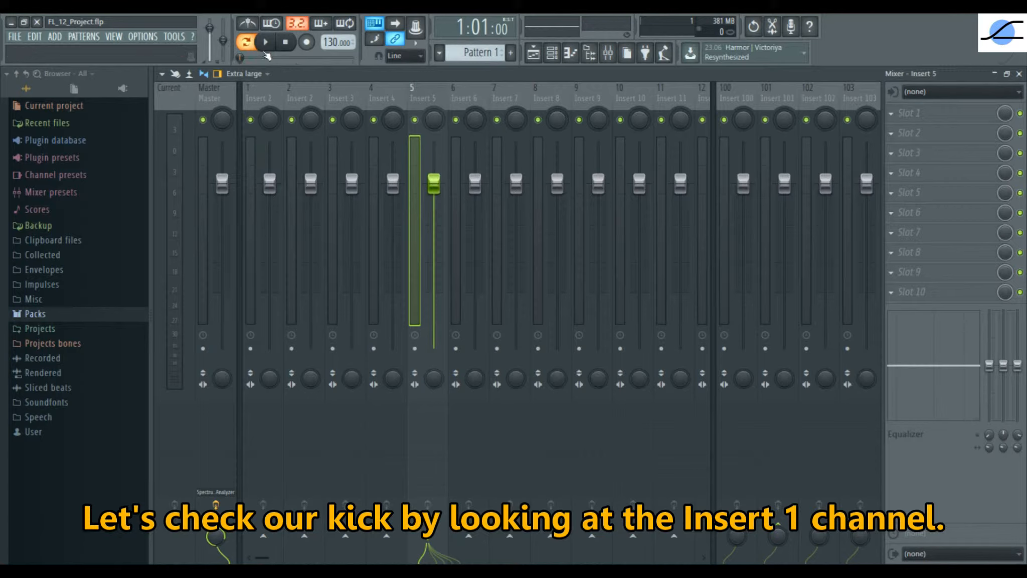
- Play the loop and examine the peak levels of the kick on Insert 1 and the bass on Insert 5
{"action": "key", "text": "space"}
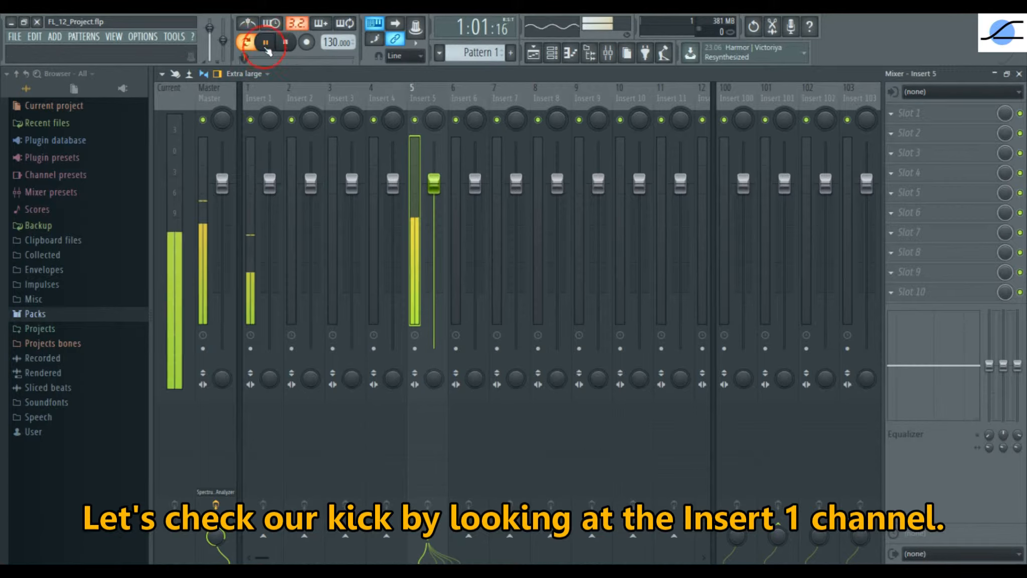
{"action": "left_click", "coordinate": [256, 143]}
{"action": "mouse_move", "coordinate": [251, 236]}
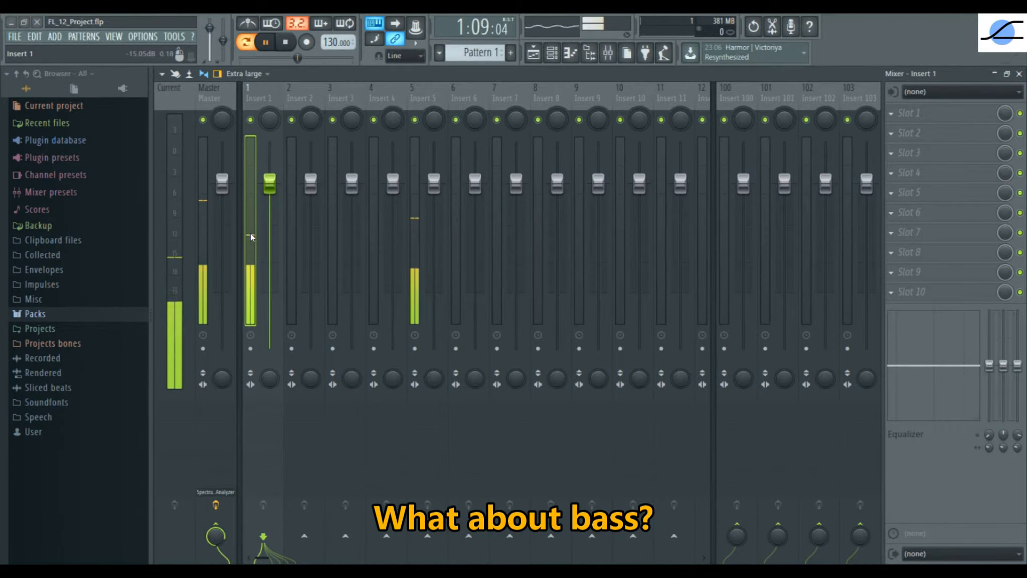
{"action": "left_click", "coordinate": [414, 221]}
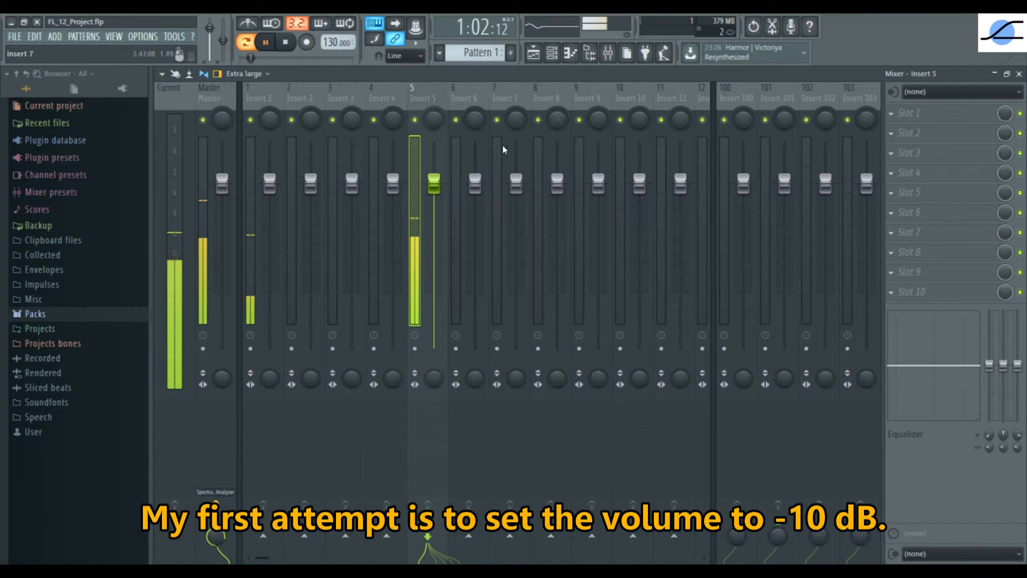
- Lower the Bass channel's volume to -10 dB in the channel rack while the loop plays
{"action": "left_click", "coordinate": [556, 55]}
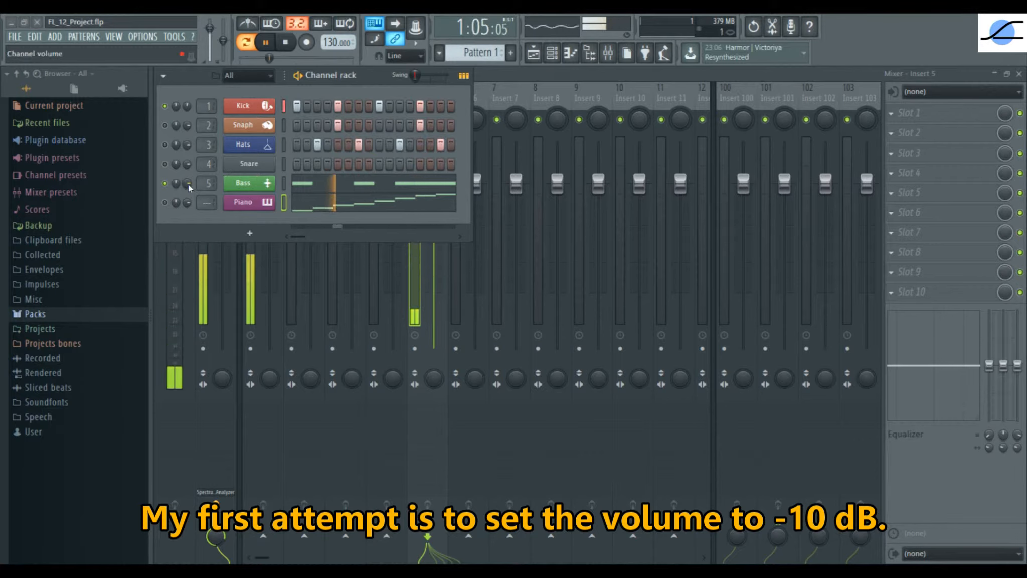
{"action": "left_click_drag", "start_coordinate": [187, 184], "coordinate": [187, 206]}
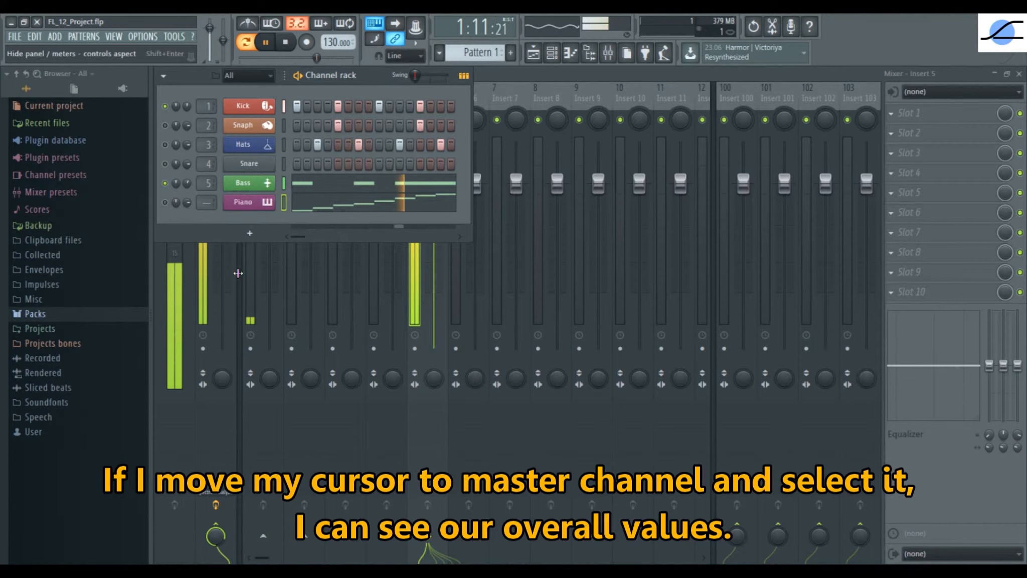
- Examine the combined kick and bass peak level on the mixer's Master track, and pause the loop
{"action": "left_click", "coordinate": [598, 59]}
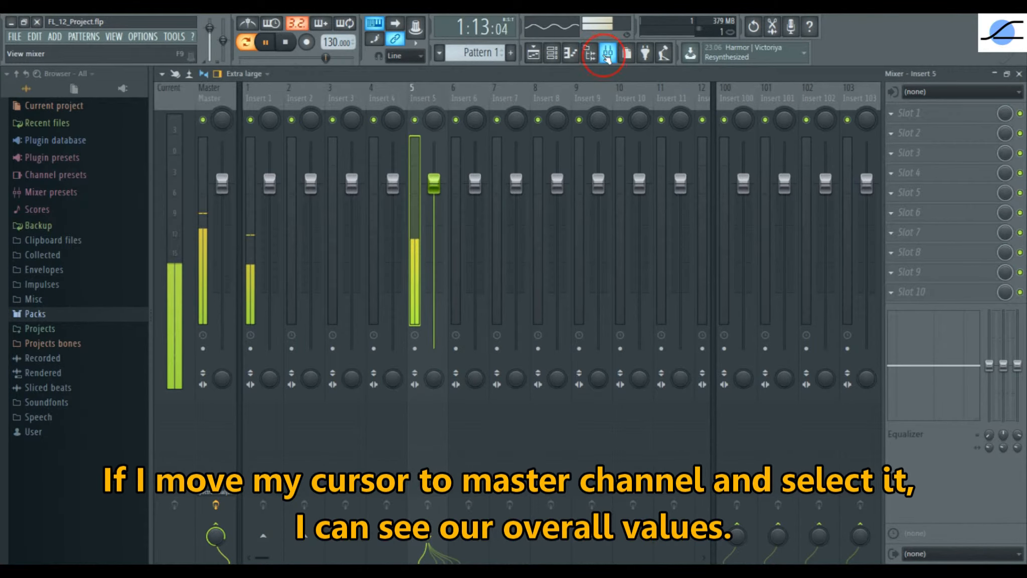
{"action": "left_click", "coordinate": [178, 245]}
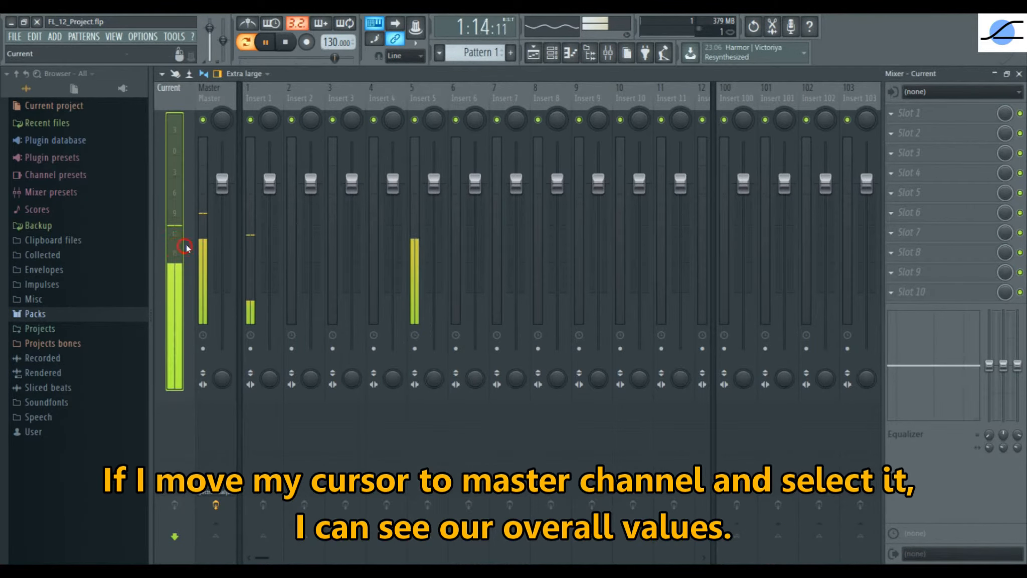
{"action": "left_click", "coordinate": [197, 240]}
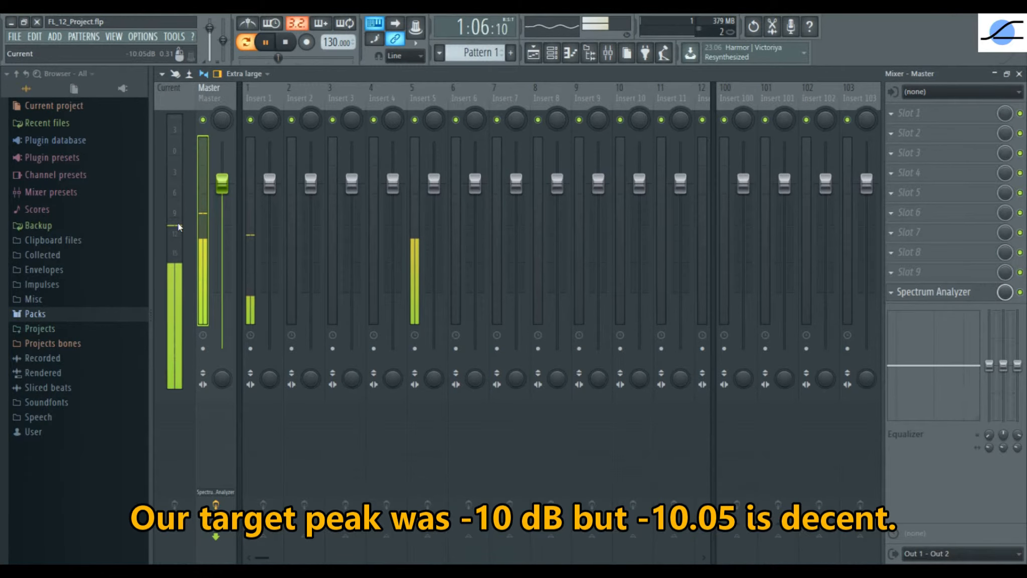
{"action": "left_click", "coordinate": [179, 227]}
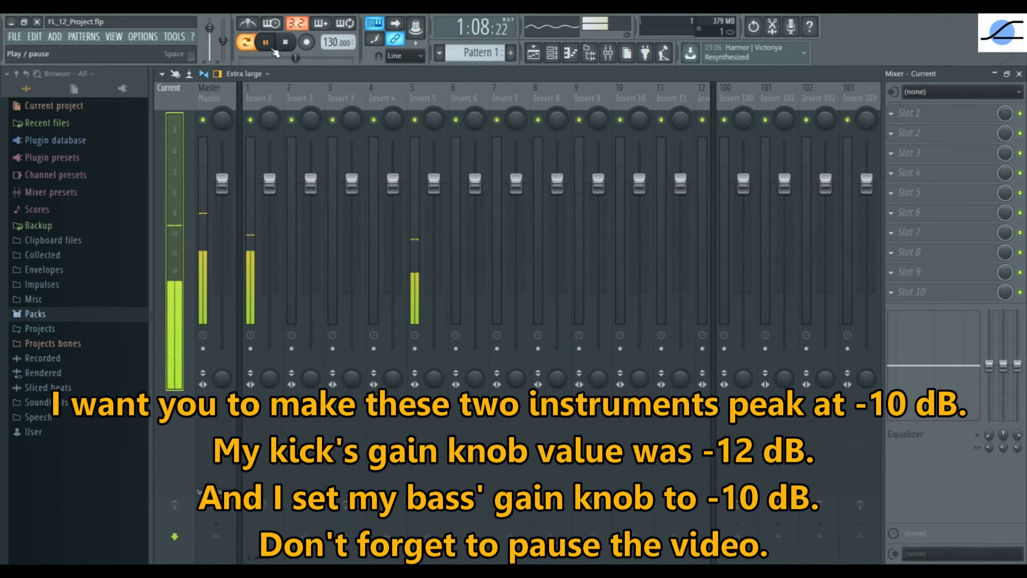
{"action": "left_click", "coordinate": [266, 43]}
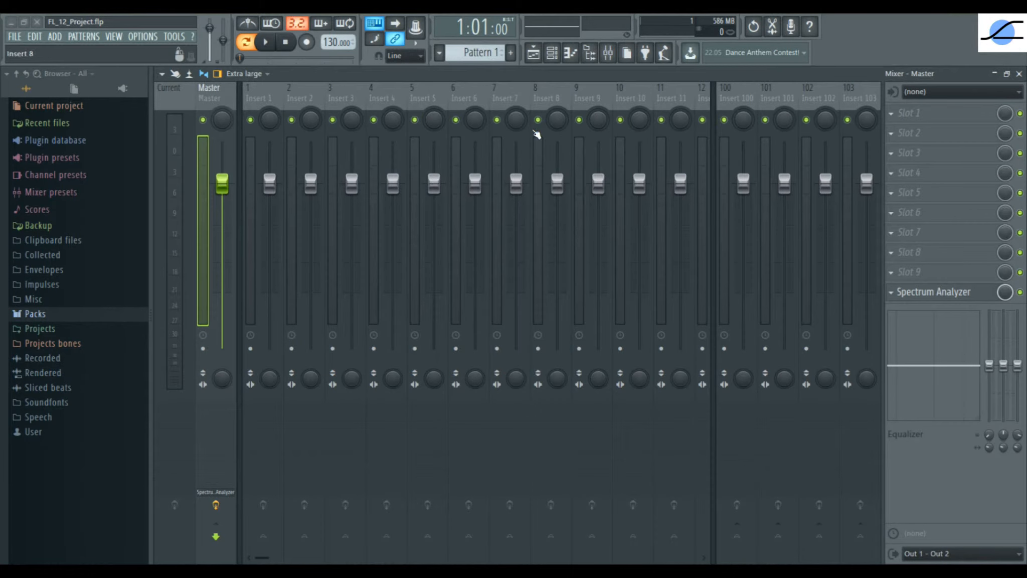
- Solo the Snaph channel, play the loop and check its peak level on Insert 2
{"action": "left_click", "coordinate": [554, 58]}
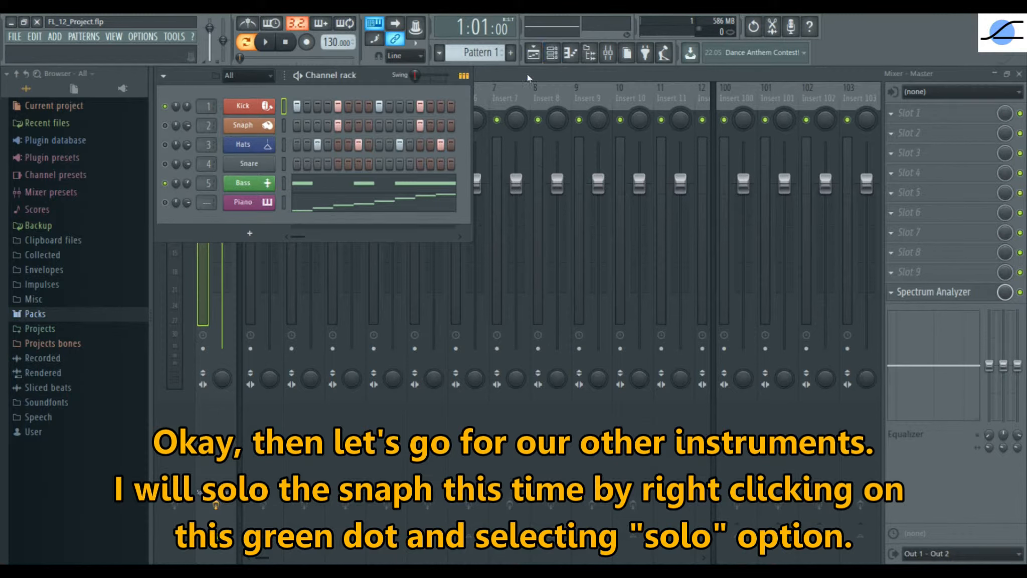
{"action": "right_click", "coordinate": [166, 126]}
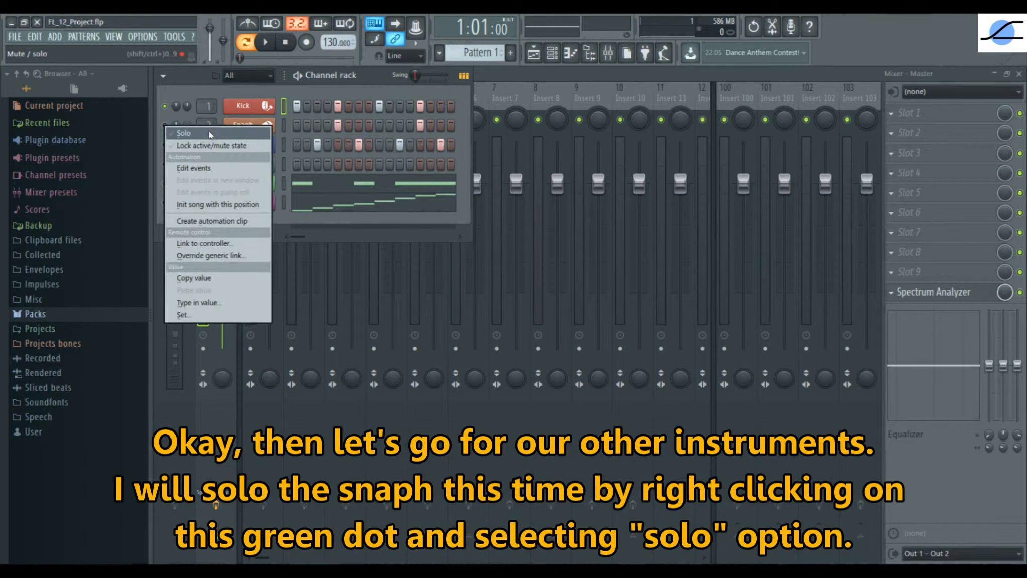
{"action": "left_click", "coordinate": [183, 133]}
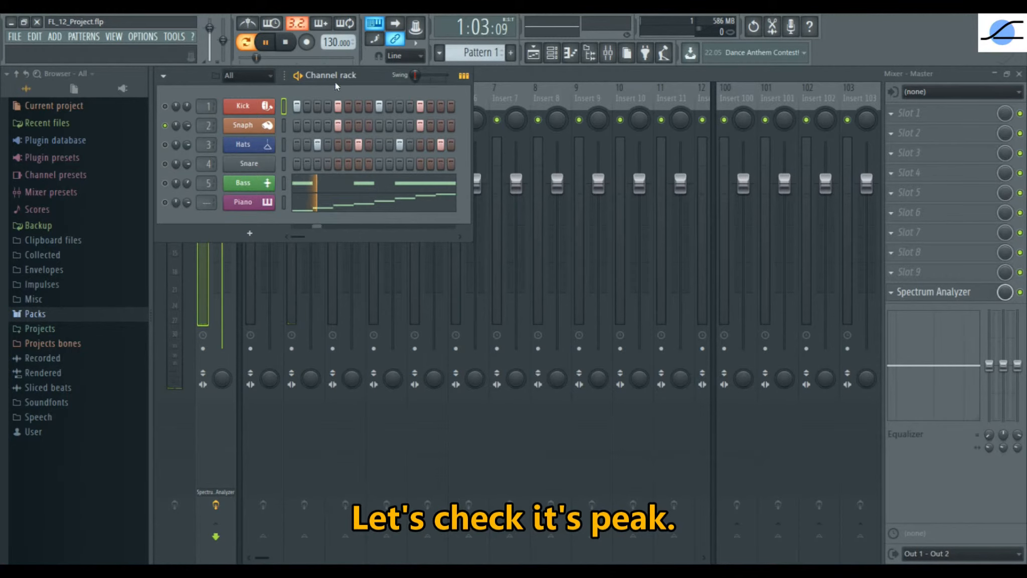
{"action": "left_click", "coordinate": [608, 52]}
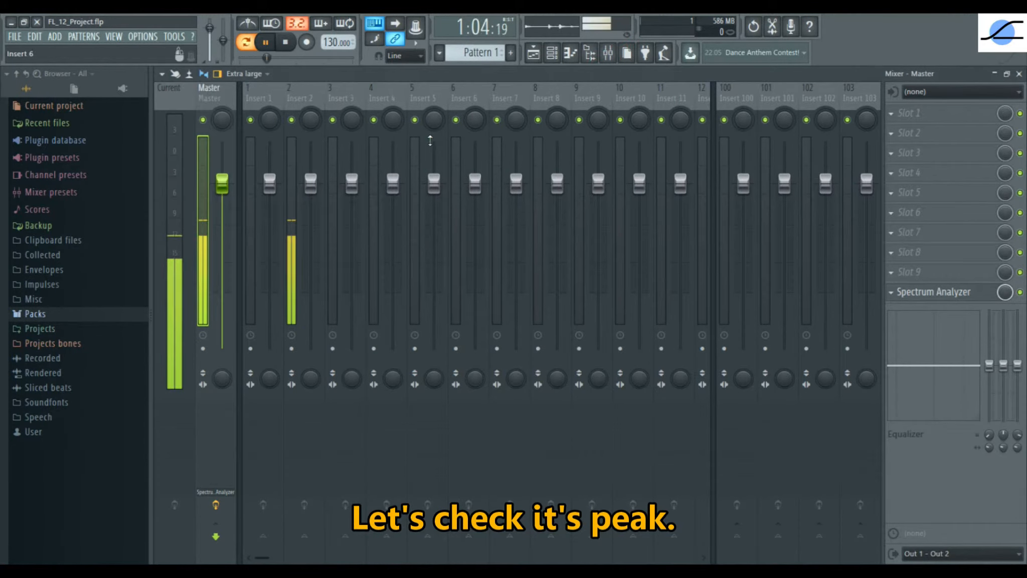
{"action": "left_click", "coordinate": [292, 220]}
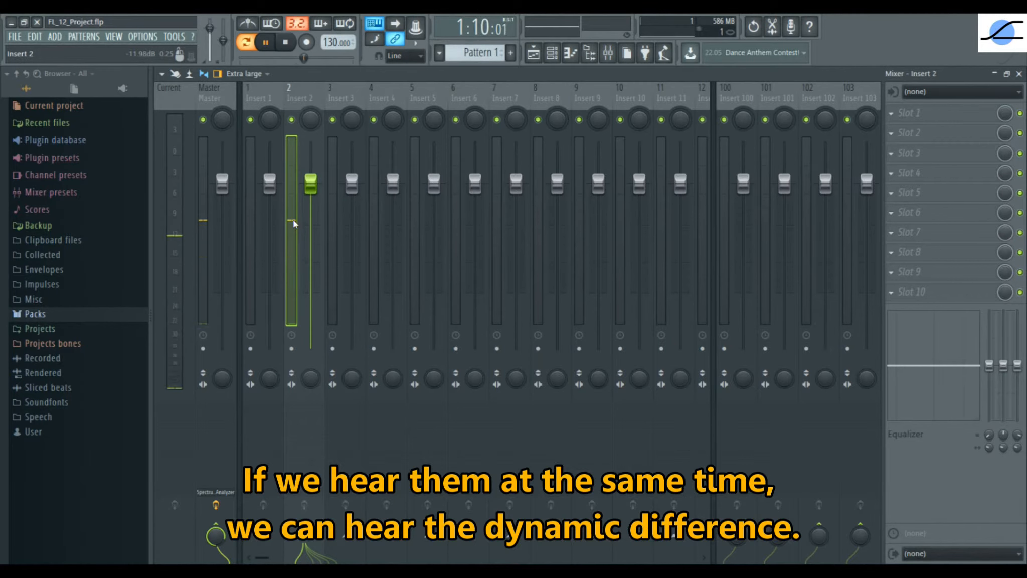
- Unmute the Kick and Bass channels, set the Snaph channel's volume to -8.5 dB during playback, and pause the loop
{"action": "left_click", "coordinate": [551, 53]}
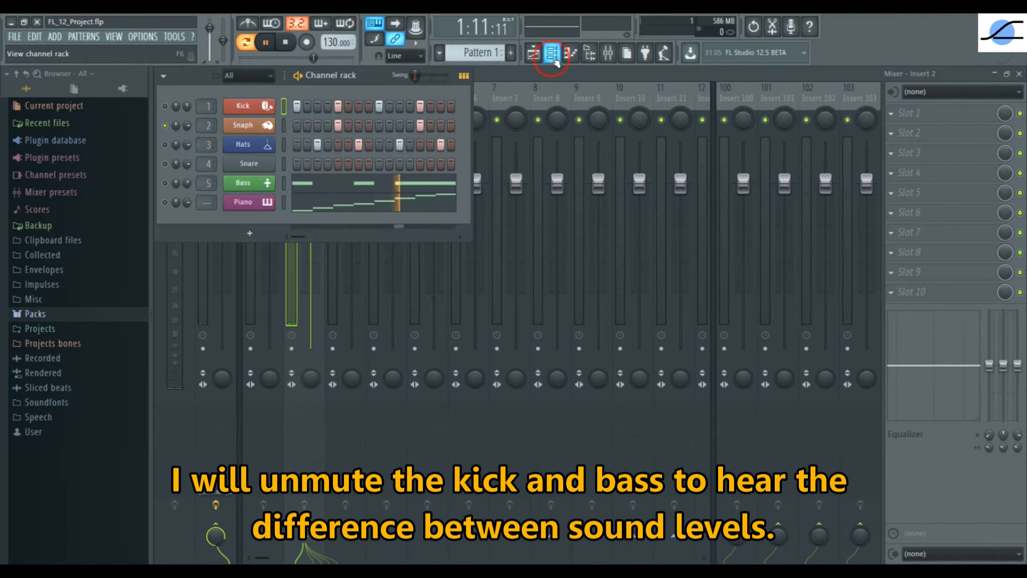
{"action": "left_click", "coordinate": [164, 106]}
{"action": "left_click", "coordinate": [164, 183]}
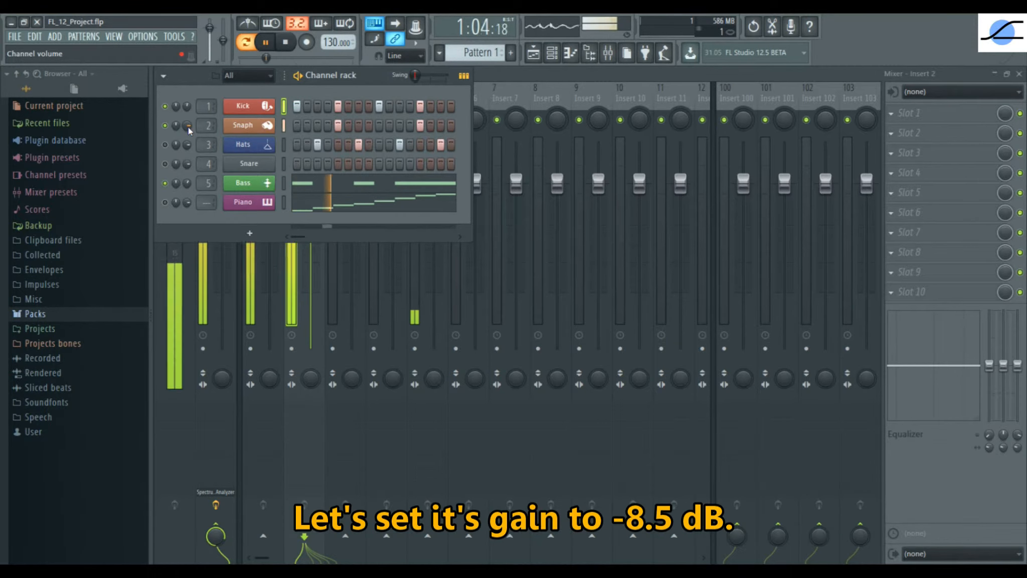
{"action": "left_click_drag", "start_coordinate": [187, 126], "coordinate": [188, 139]}
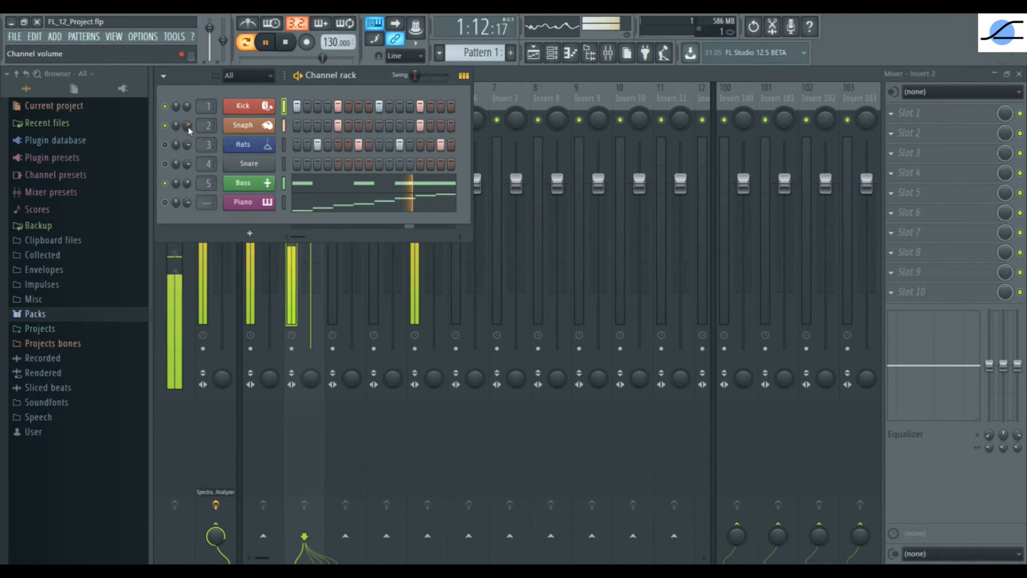
{"action": "left_click", "coordinate": [266, 44]}
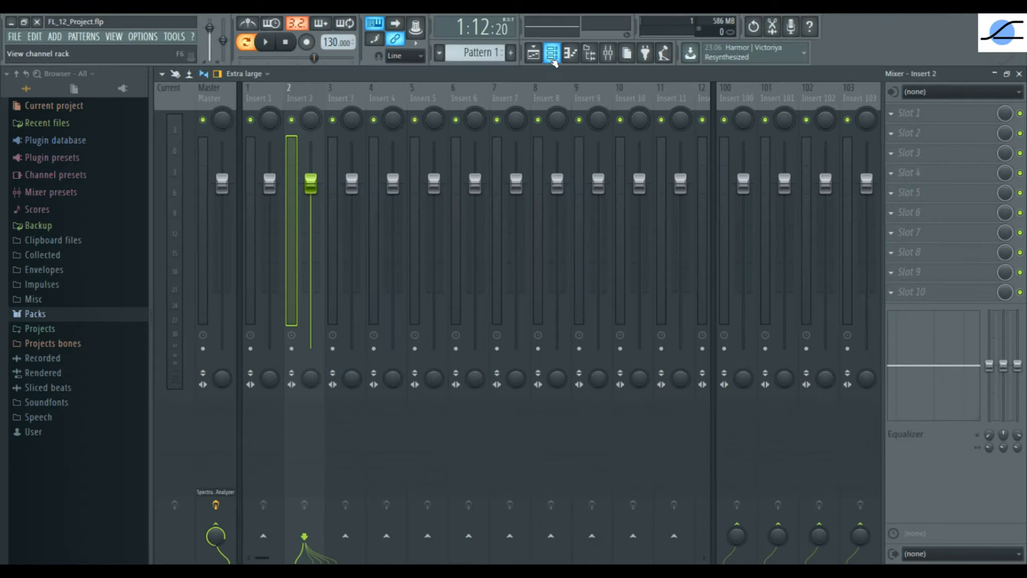
- Solo the Hats channel, play the loop and check its peak level on Insert 3
{"action": "left_click", "coordinate": [551, 54]}
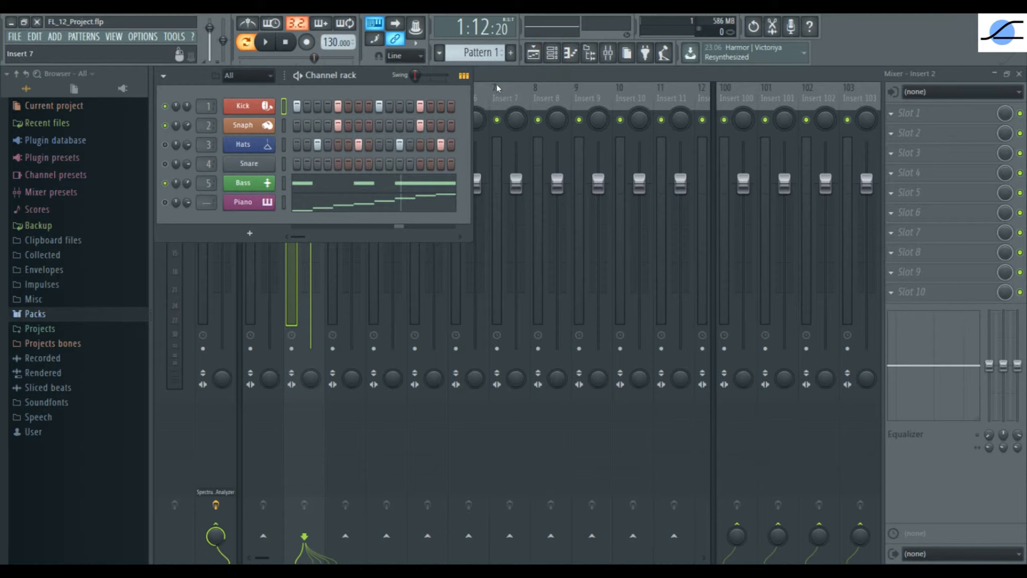
{"action": "right_click", "coordinate": [166, 146]}
{"action": "left_click", "coordinate": [203, 154]}
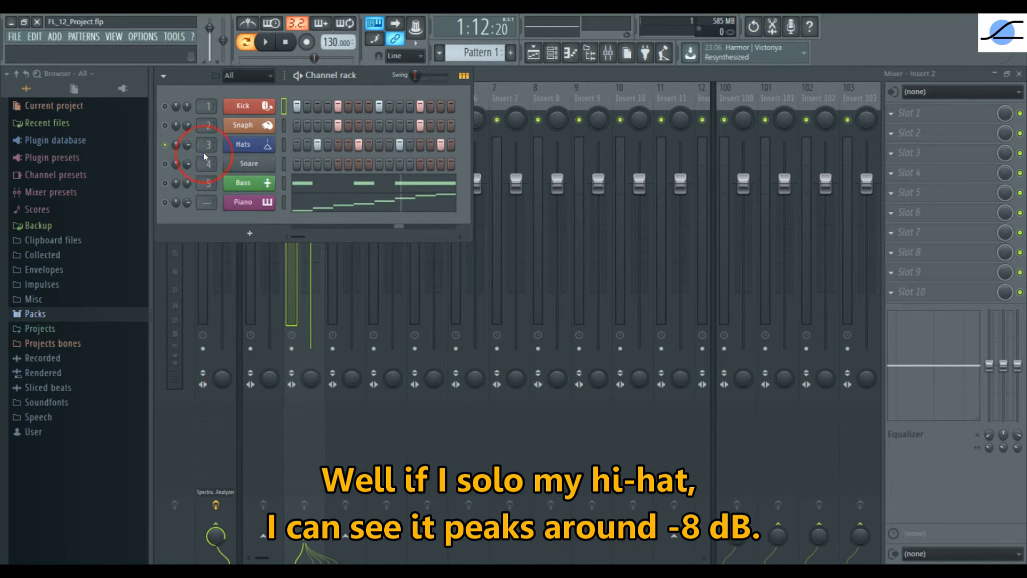
{"action": "left_click", "coordinate": [266, 43]}
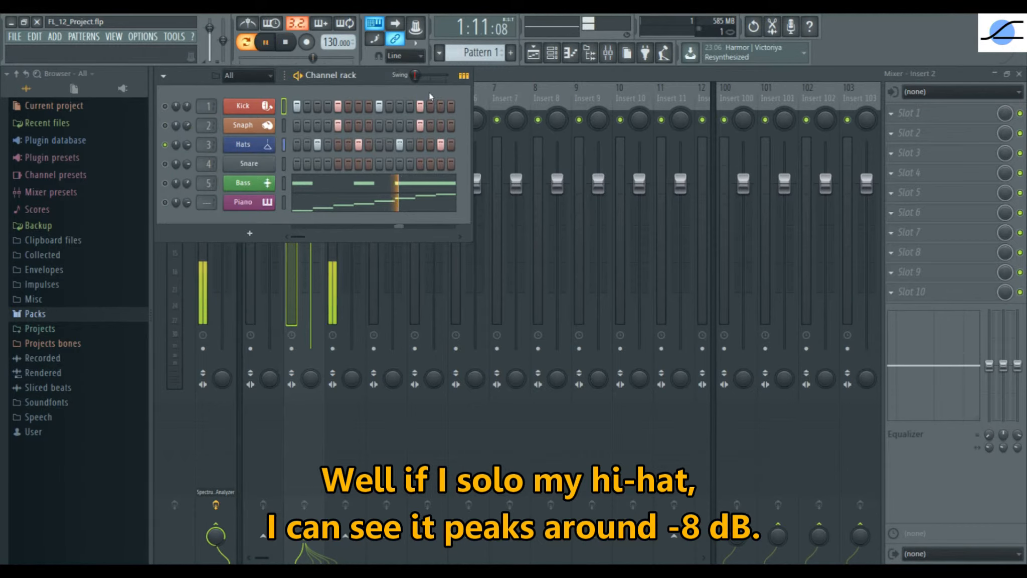
{"action": "left_click", "coordinate": [608, 53]}
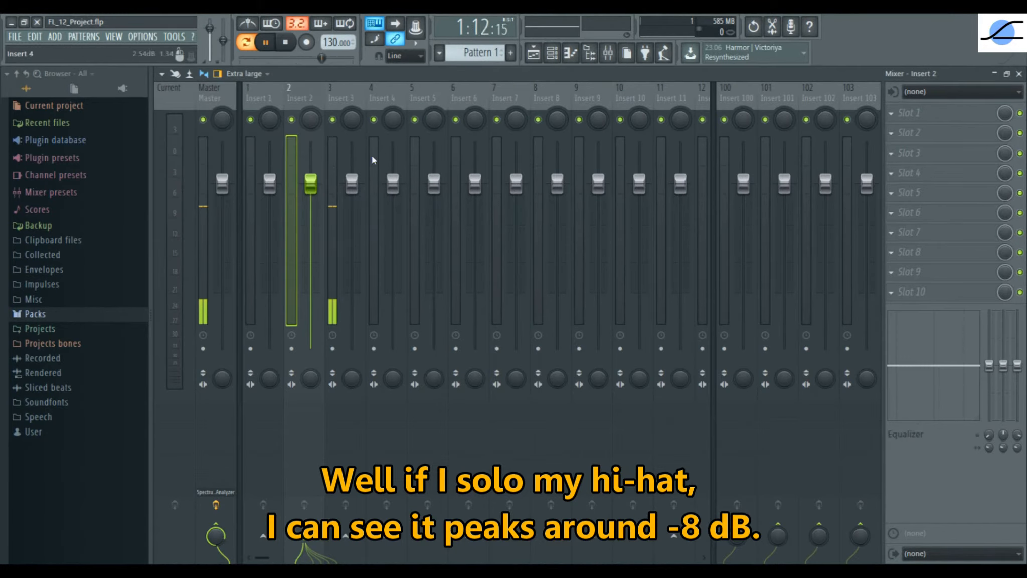
{"action": "left_click", "coordinate": [333, 202]}
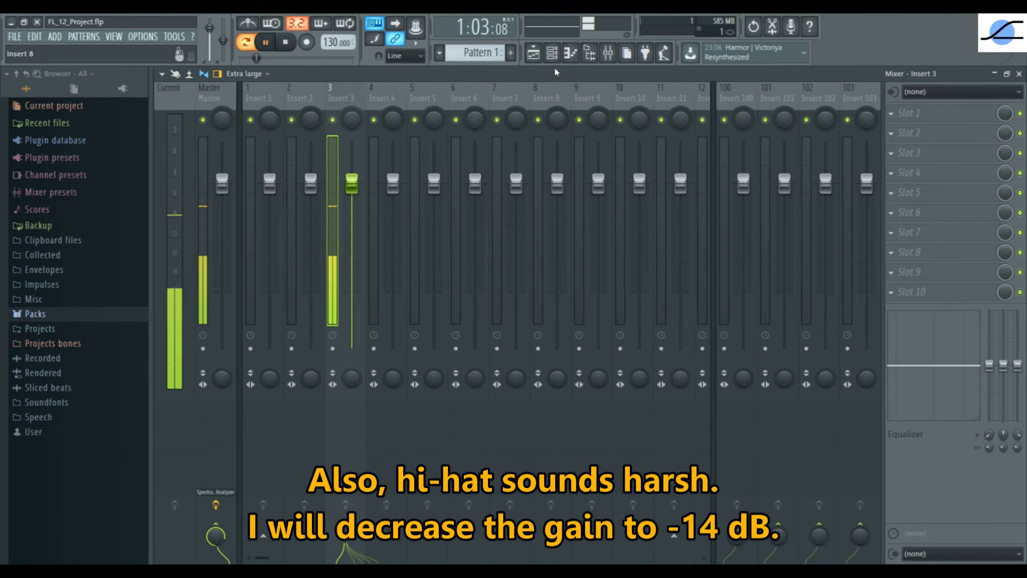
- Set the Hats channel's volume to -14 dB and unmute the Snaph, Kick and Bass channels
{"action": "left_click", "coordinate": [552, 52]}
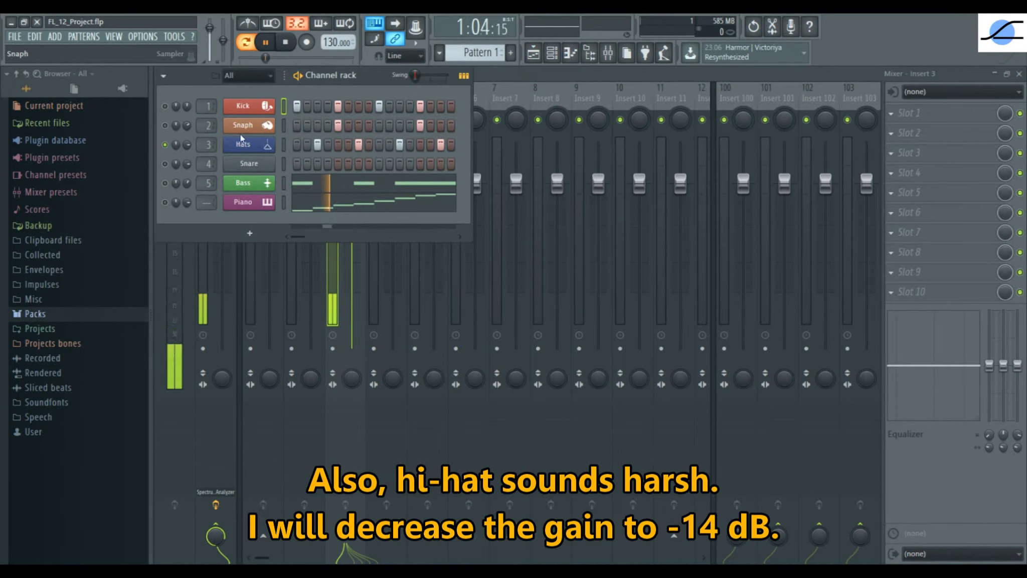
{"action": "left_click_drag", "start_coordinate": [188, 146], "coordinate": [188, 168]}
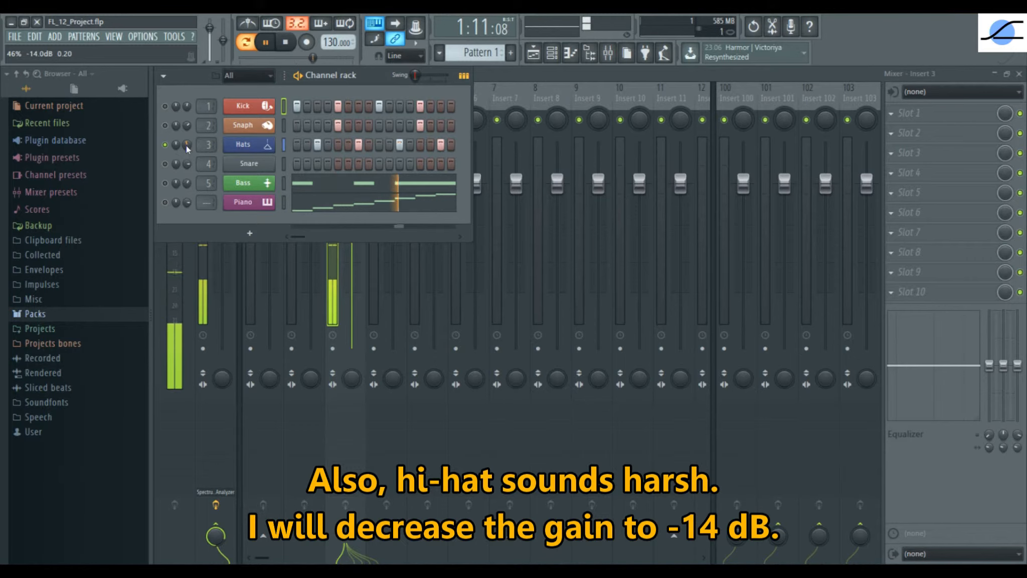
{"action": "left_click", "coordinate": [165, 125]}
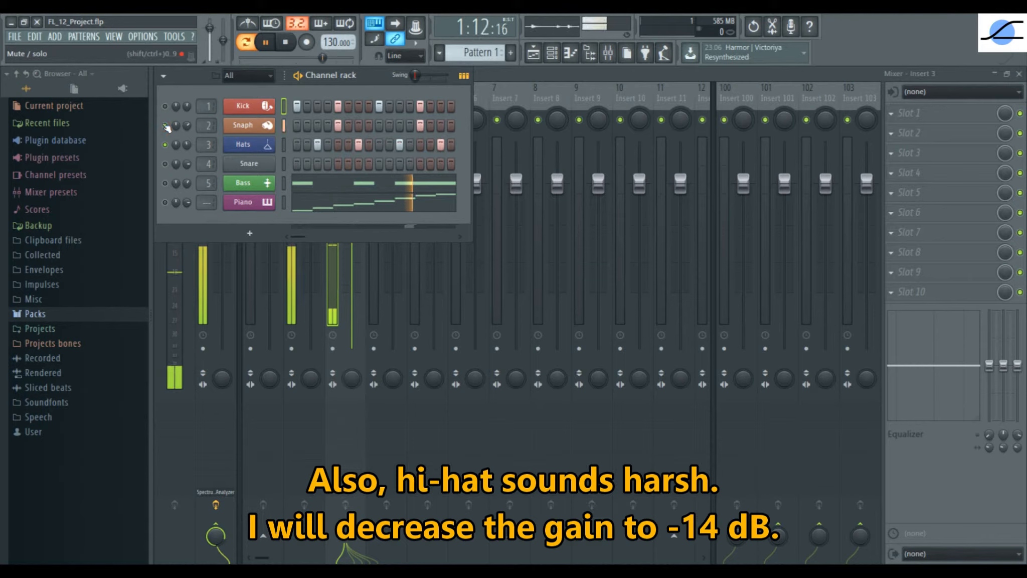
{"action": "left_click", "coordinate": [165, 106]}
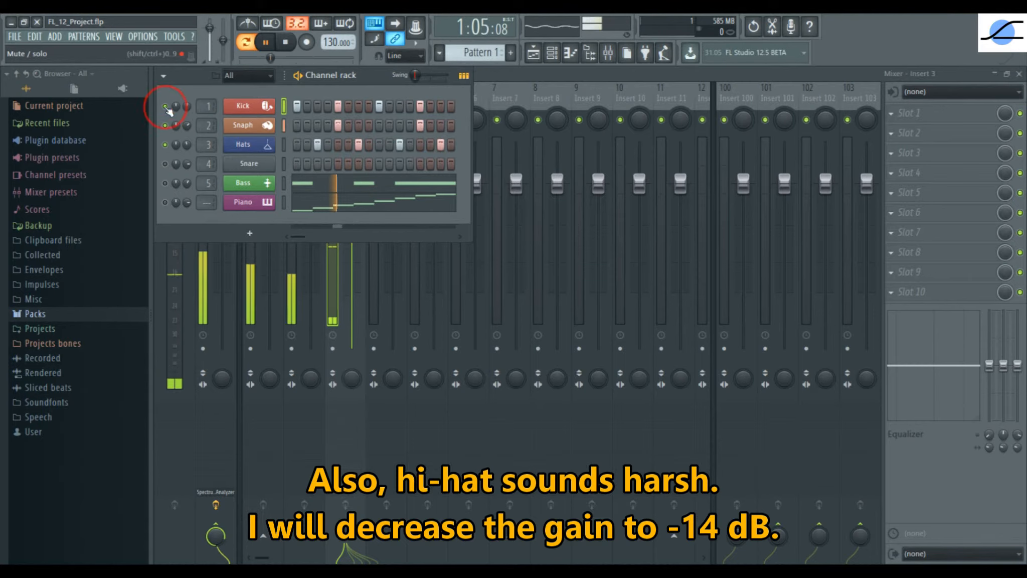
{"action": "left_click", "coordinate": [165, 184]}
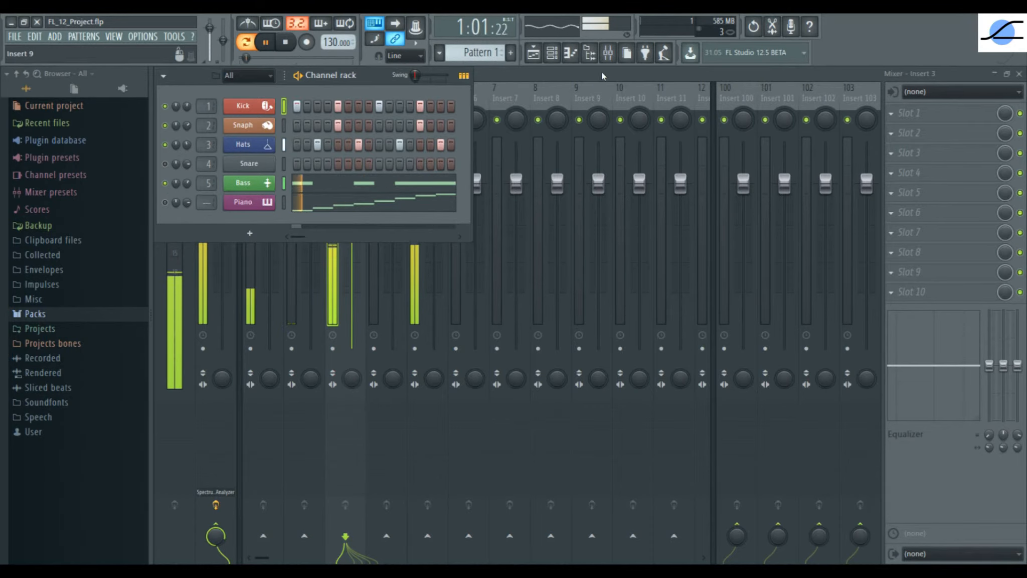
- Examine the Master track's peak level with kick, snaph, hats and bass playing together, and pause the loop
{"action": "left_click", "coordinate": [608, 53]}
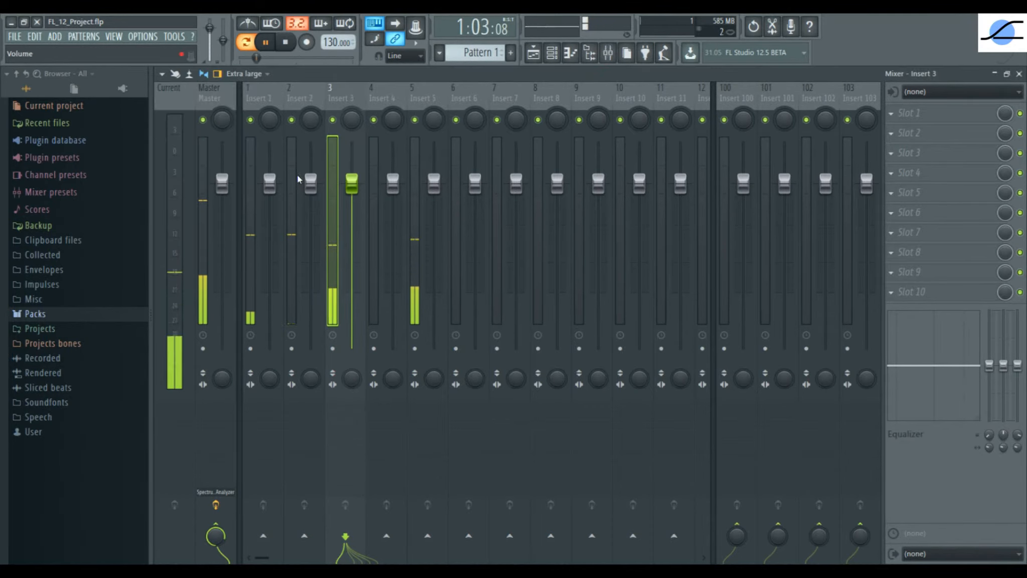
{"action": "left_click", "coordinate": [205, 203]}
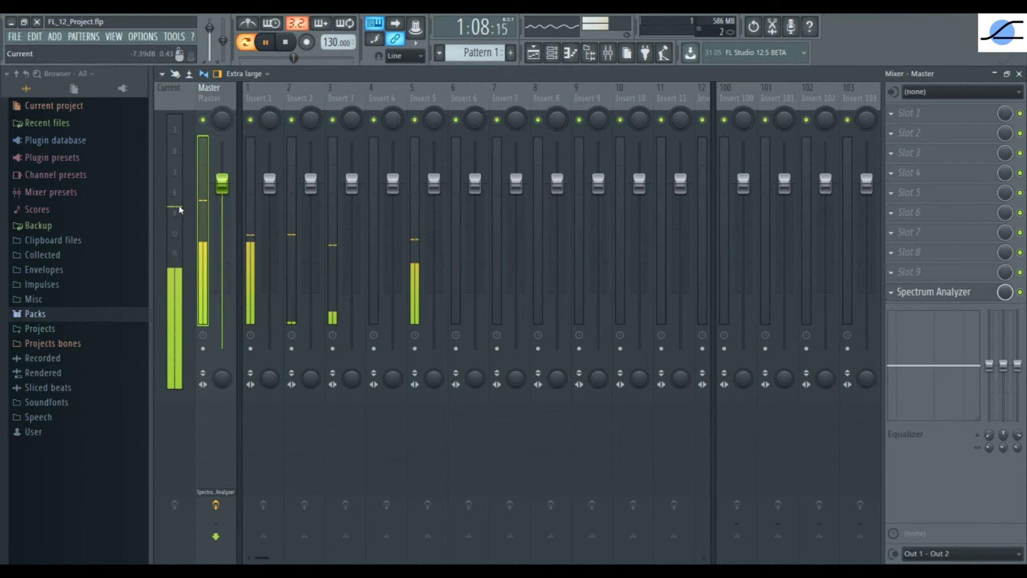
{"action": "left_click", "coordinate": [264, 43]}
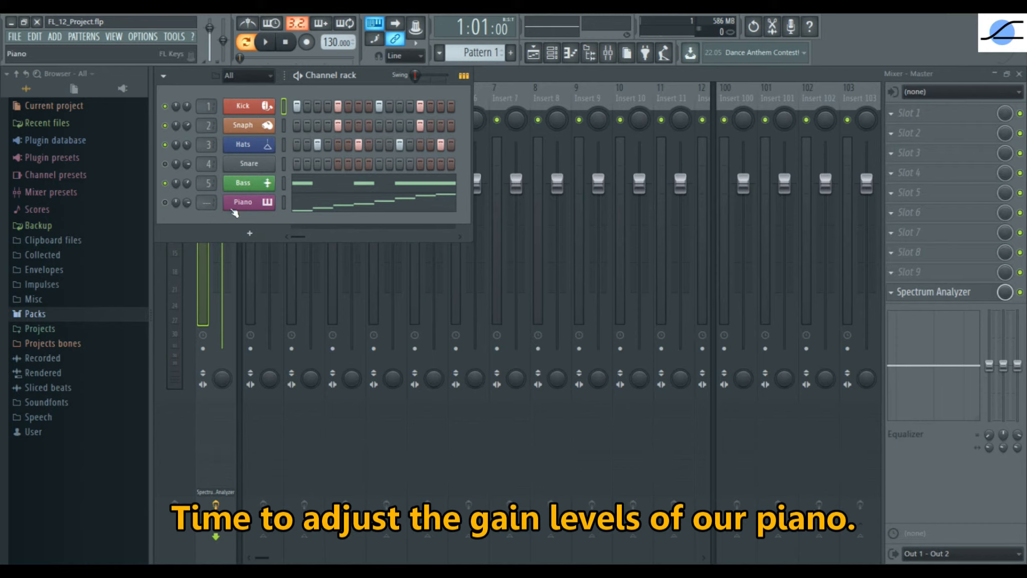
- Route the Piano channel to mixer track 6 and show Insert 6 in the mixer
{"action": "left_click", "coordinate": [205, 203]}
{"action": "scroll", "coordinate": [204, 203], "scroll_direction": "up", "scroll_amount": 6}
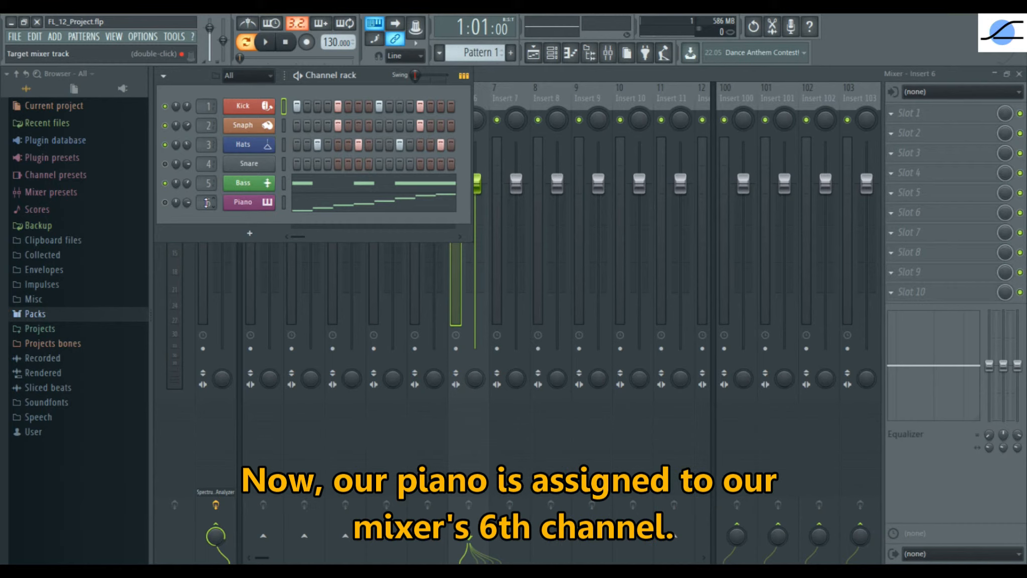
{"action": "left_click", "coordinate": [496, 76]}
{"action": "left_click", "coordinate": [469, 133]}
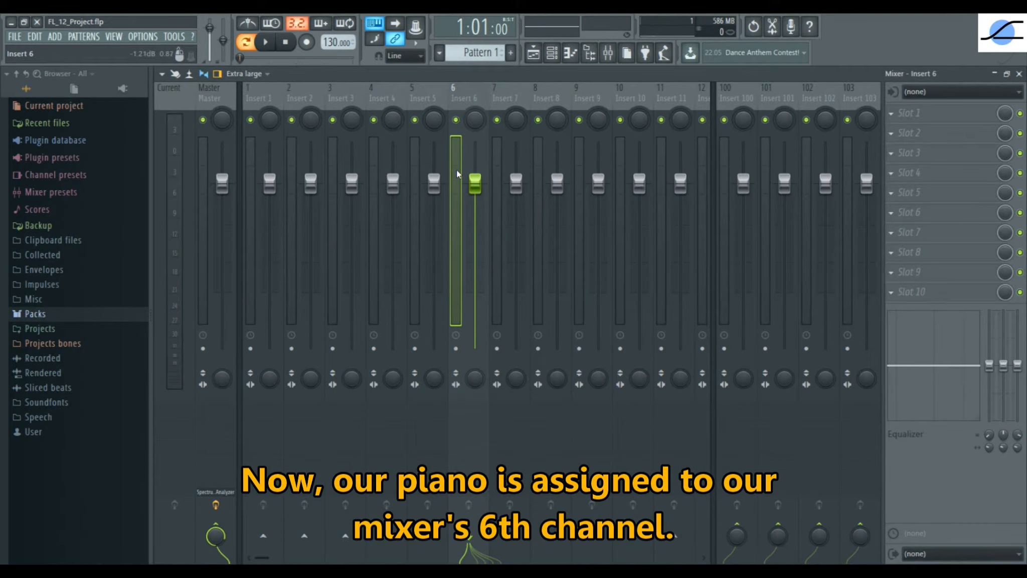
- Solo the Piano channel, play the loop and check its peak level on Insert 6
{"action": "left_click", "coordinate": [553, 55]}
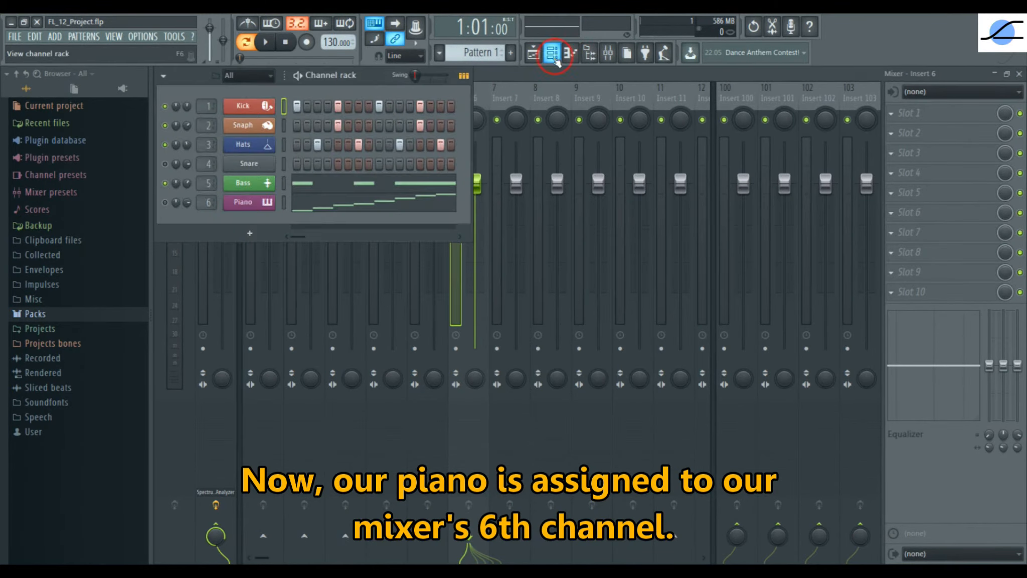
{"action": "right_click", "coordinate": [167, 205]}
{"action": "left_click", "coordinate": [177, 214]}
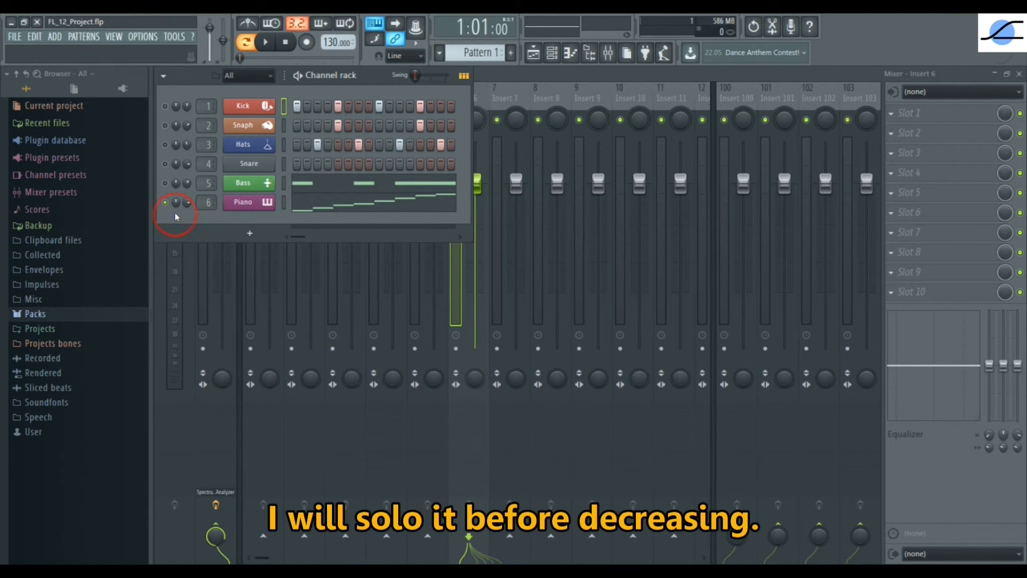
{"action": "left_click", "coordinate": [265, 42]}
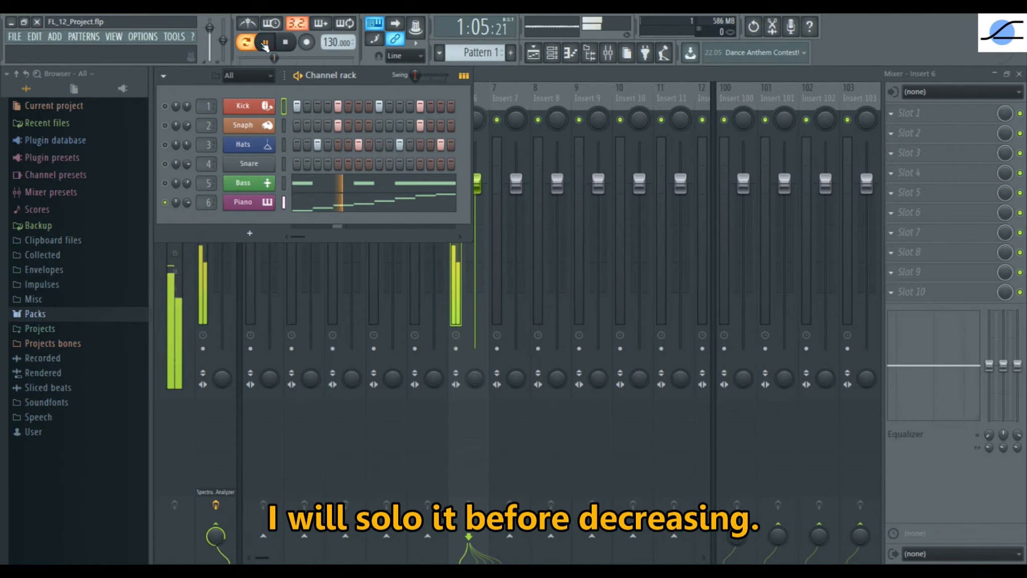
{"action": "left_click", "coordinate": [454, 248]}
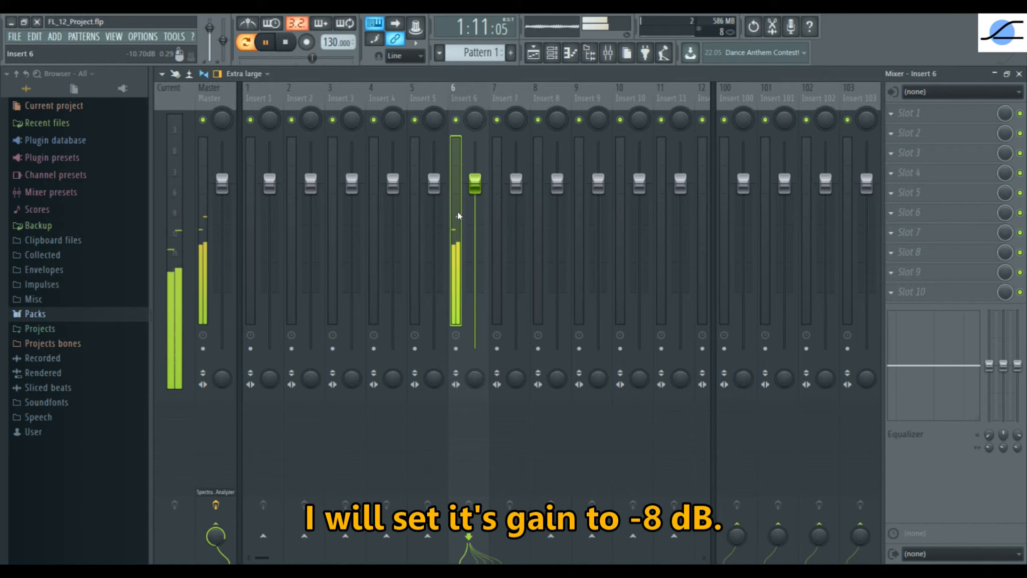
- Set the Piano channel's volume to -8 dB and unmute the Bass, Hats, Snaph and Kick channels
{"action": "left_click", "coordinate": [552, 52]}
{"action": "left_click_drag", "start_coordinate": [187, 203], "coordinate": [186, 211]}
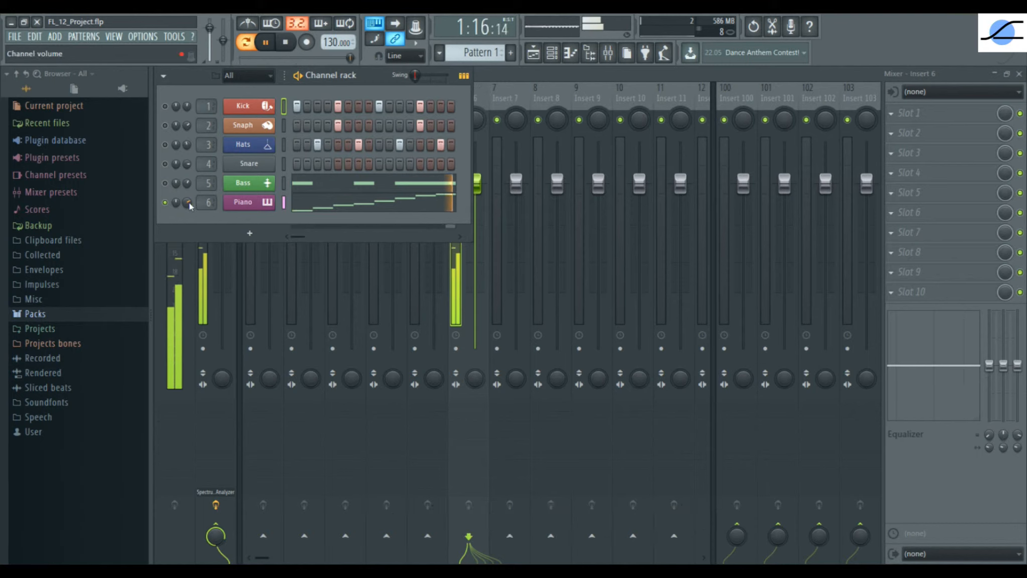
{"action": "left_click", "coordinate": [164, 183]}
{"action": "left_click", "coordinate": [165, 145]}
{"action": "left_click", "coordinate": [164, 125]}
{"action": "left_click", "coordinate": [165, 106]}
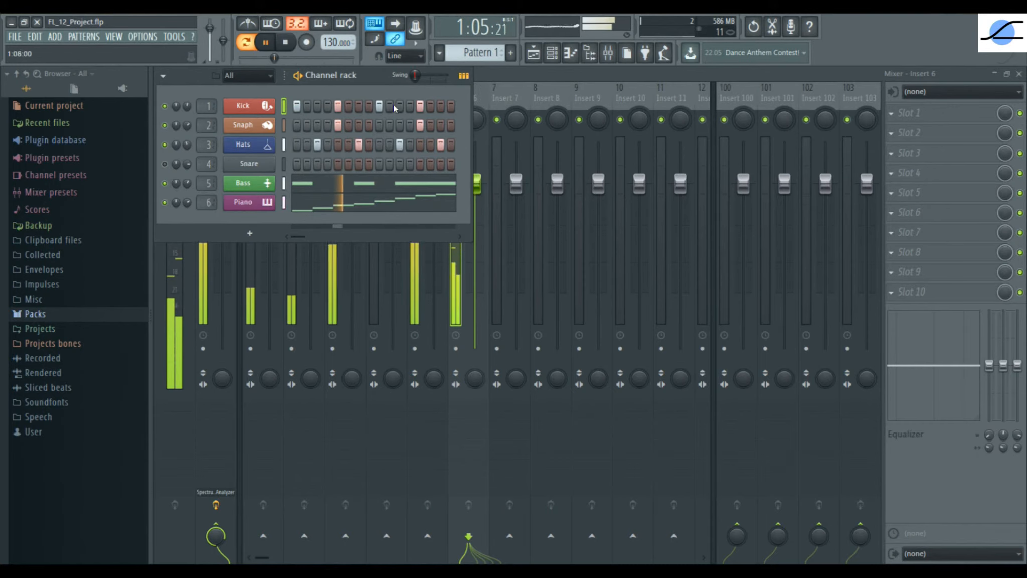
- Examine the Master track's peak level with all five channels playing, pause, replay the loop to check the mixer meters again, and pause it
{"action": "left_click", "coordinate": [504, 75]}
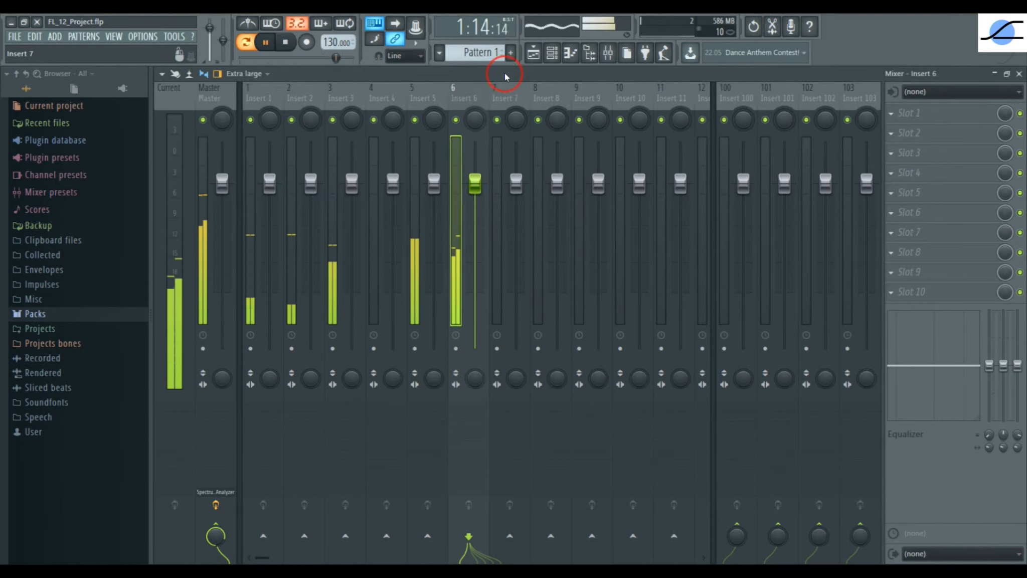
{"action": "left_click", "coordinate": [200, 193]}
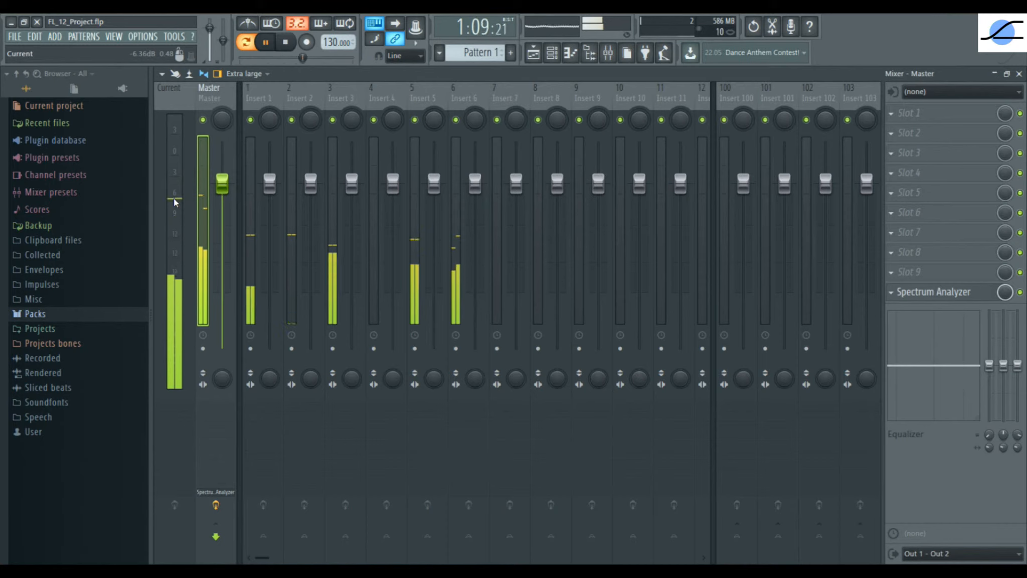
{"action": "key", "text": "space"}
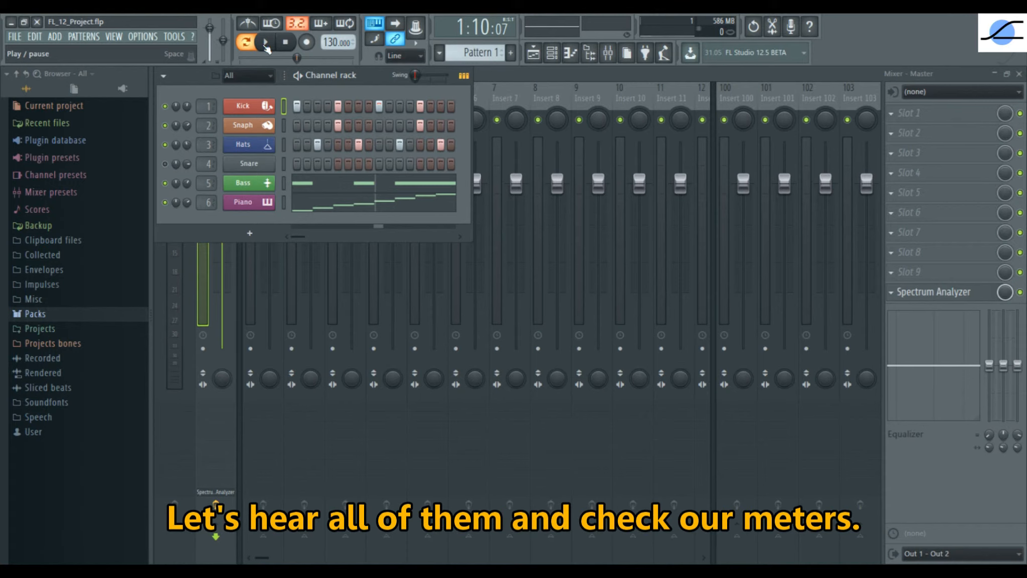
{"action": "left_click", "coordinate": [266, 44]}
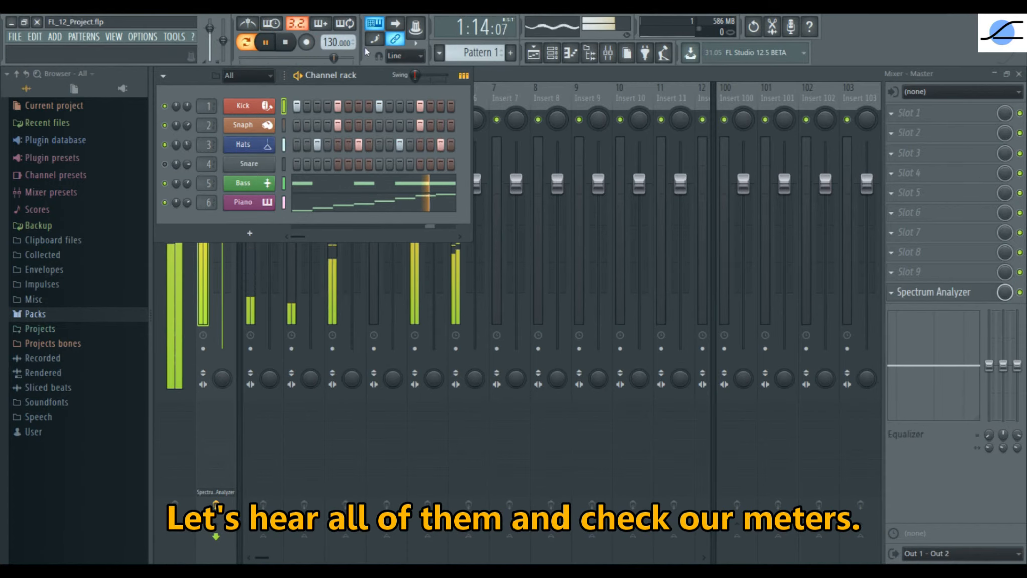
{"action": "left_click", "coordinate": [607, 53]}
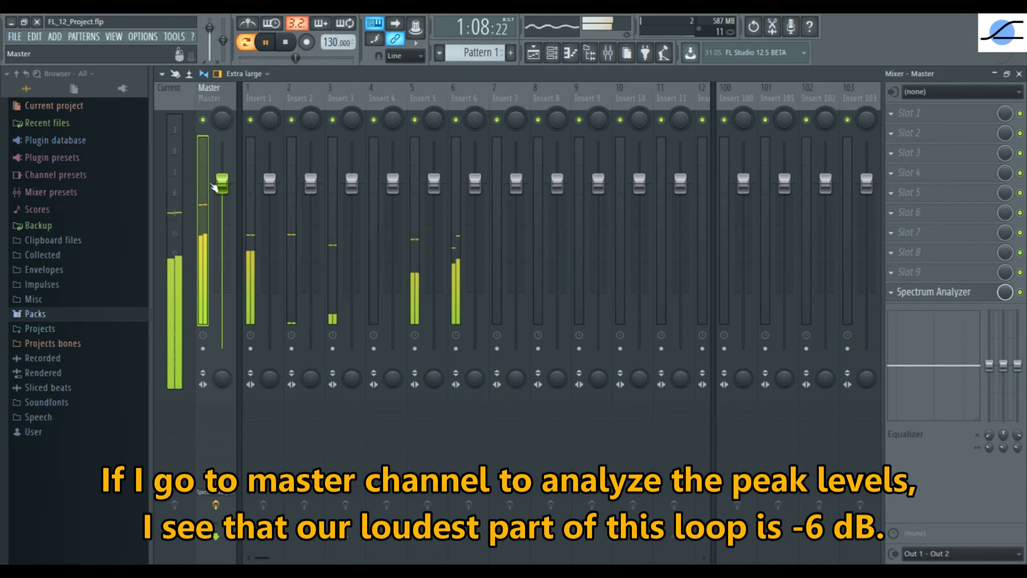
{"action": "left_click", "coordinate": [265, 45]}
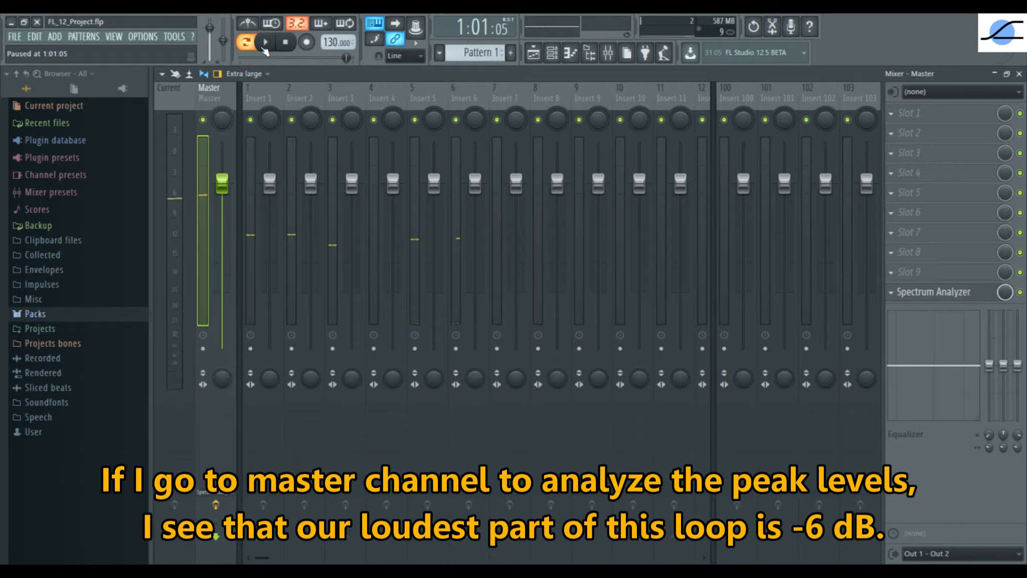